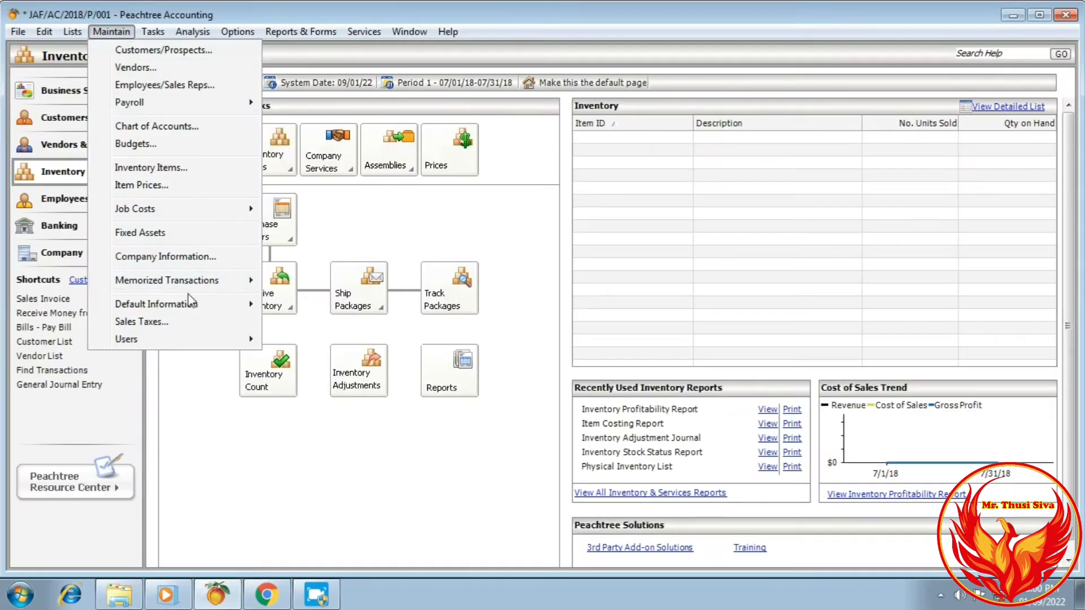
Open Inventory Item Defaults from the Maintain menu and close it again
{"action": "mouse_move", "coordinate": [189, 306]}
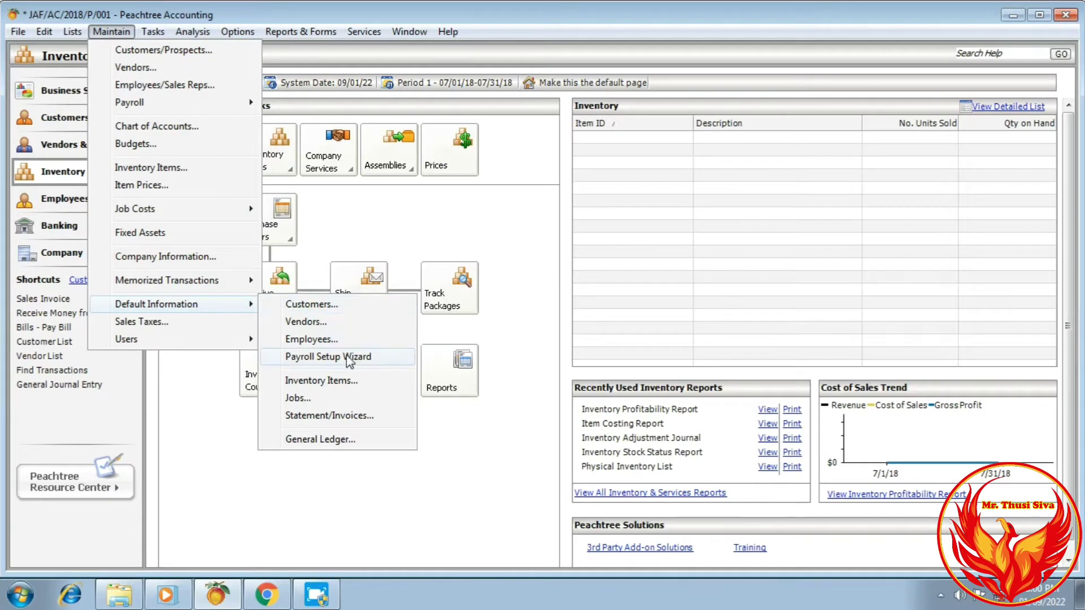
{"action": "left_click", "coordinate": [330, 381]}
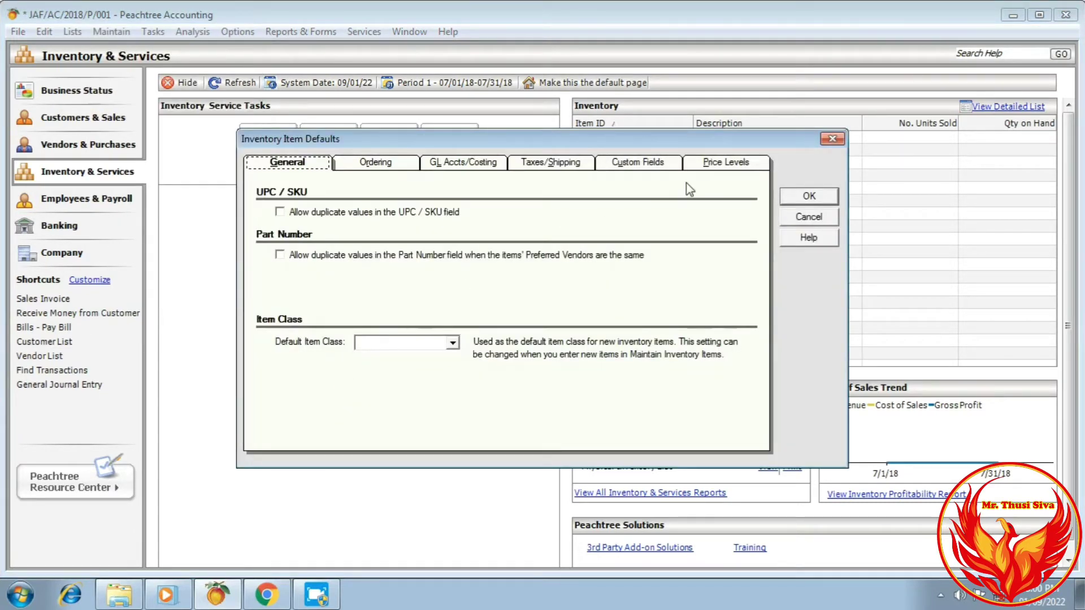
{"action": "left_click", "coordinate": [832, 139]}
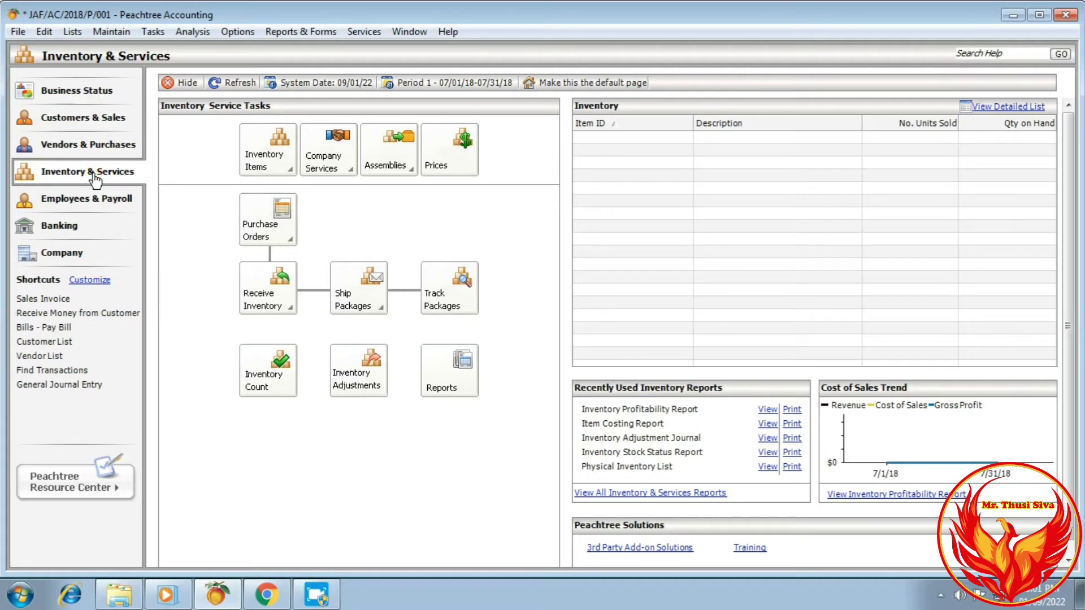
Reopen the defaults via Inventory Items > Set Up Inventory Defaults and choose Stock item as the default class
{"action": "left_click", "coordinate": [267, 170]}
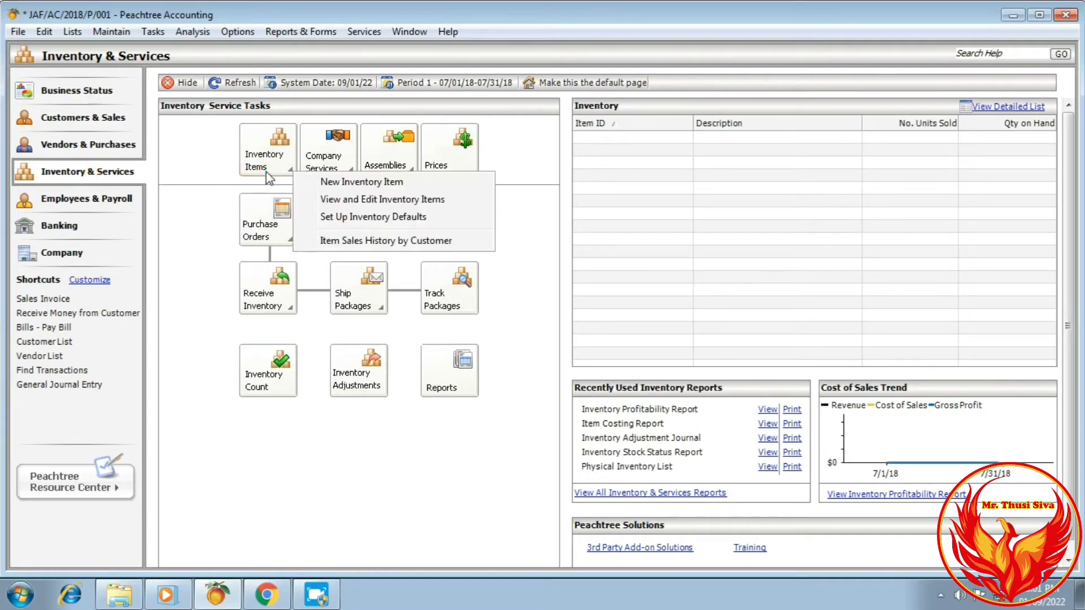
{"action": "left_click", "coordinate": [347, 219]}
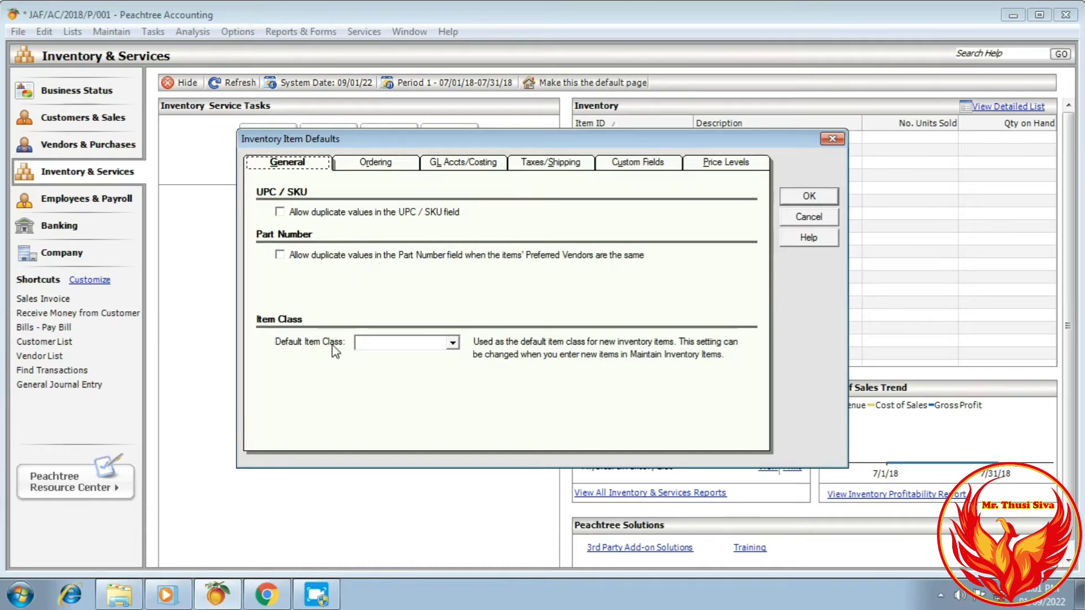
{"action": "left_click", "coordinate": [384, 344]}
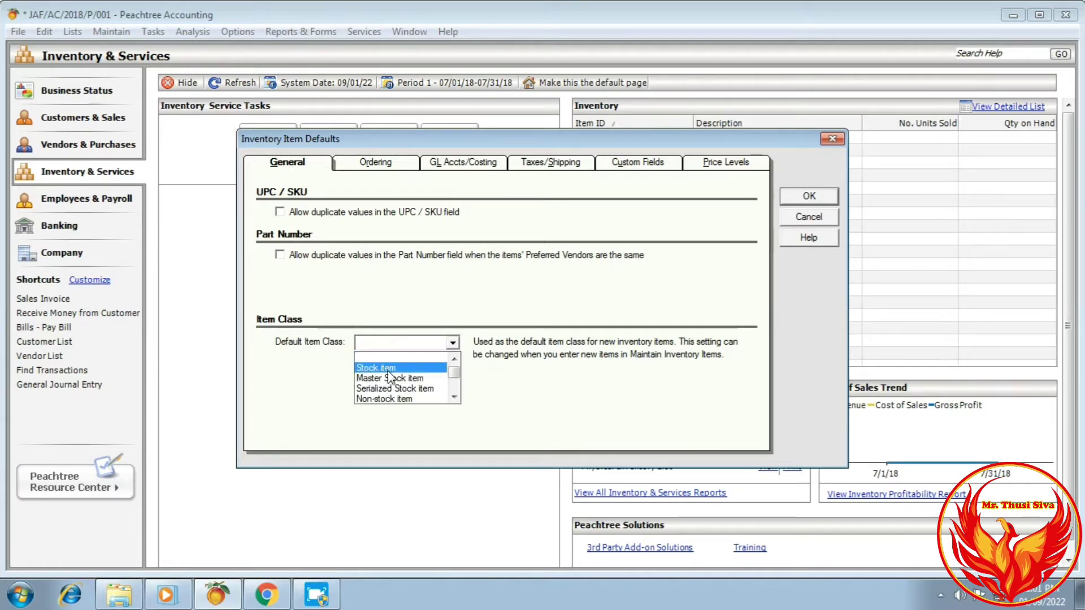
{"action": "left_click", "coordinate": [387, 368]}
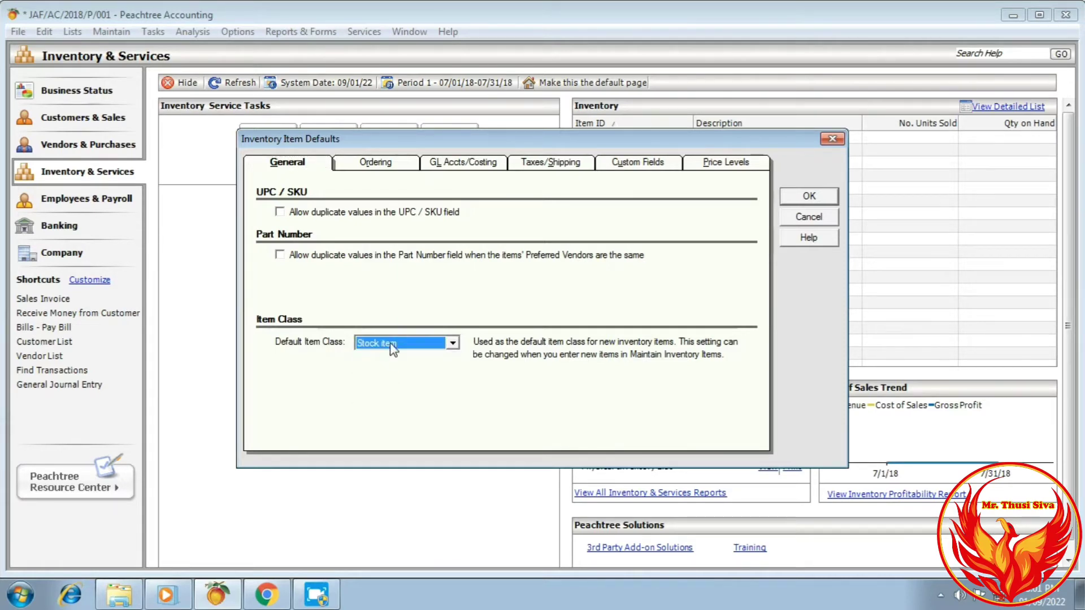
{"action": "left_click", "coordinate": [266, 594]}
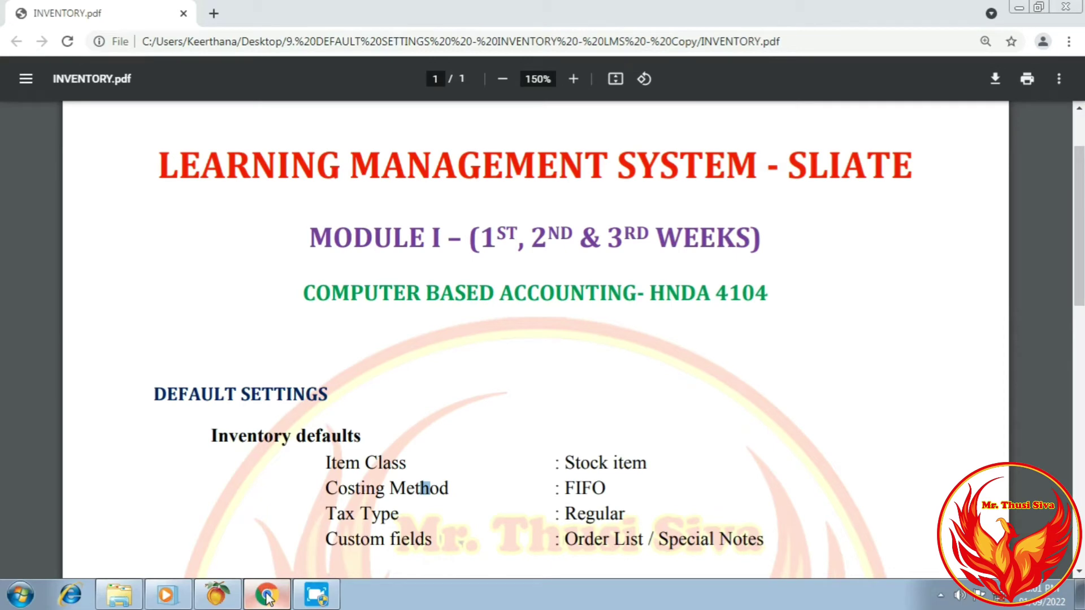
{"action": "left_click", "coordinate": [266, 594]}
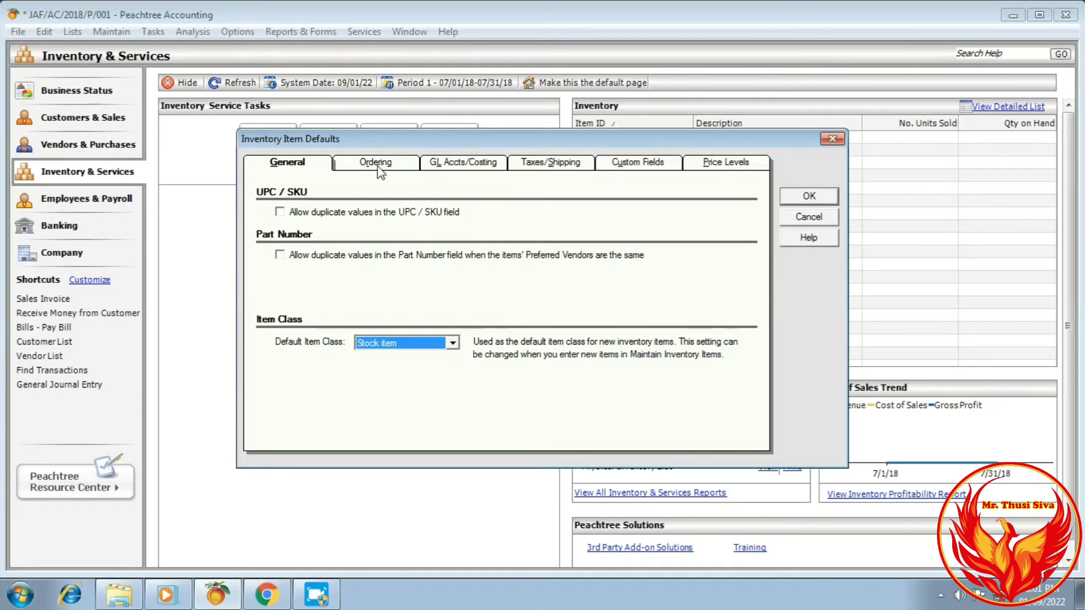
Base both the sales invoice and sales order out-of-stock warnings on quantity on hand
{"action": "left_click", "coordinate": [404, 165]}
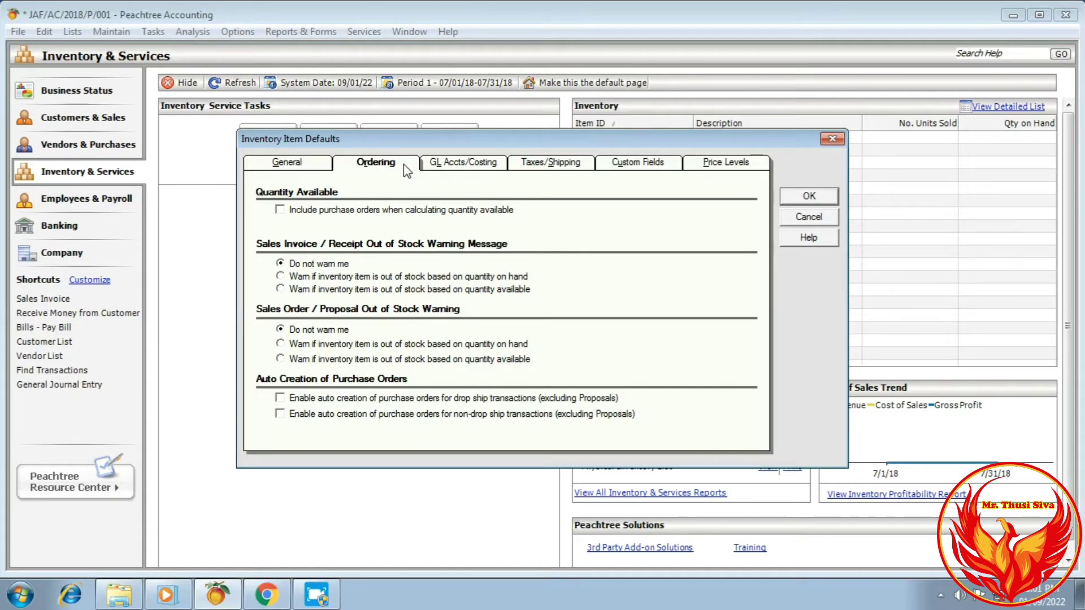
{"action": "left_click", "coordinate": [315, 277]}
{"action": "left_click", "coordinate": [319, 345]}
{"action": "left_click", "coordinate": [469, 164]}
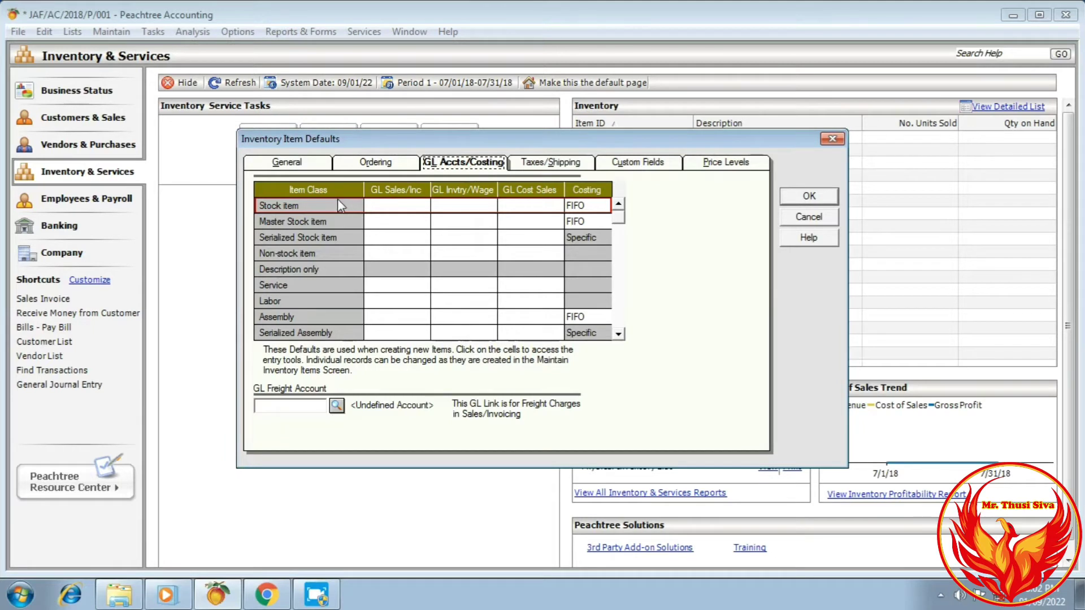
Set the Stock item accounts to 50001 SALE, 12000 INVENTORY and 50006 PURCHASE, keeping FIFO costing
{"action": "left_click", "coordinate": [382, 208]}
{"action": "left_click", "coordinate": [437, 205]}
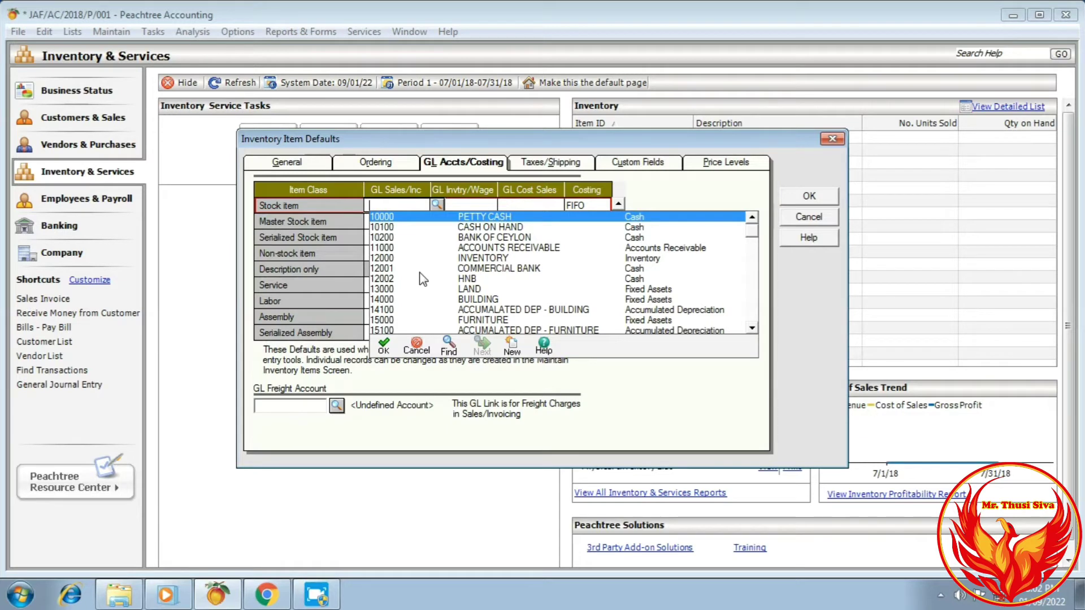
{"action": "scroll", "coordinate": [423, 278], "scroll_direction": "down", "scroll_amount": 3}
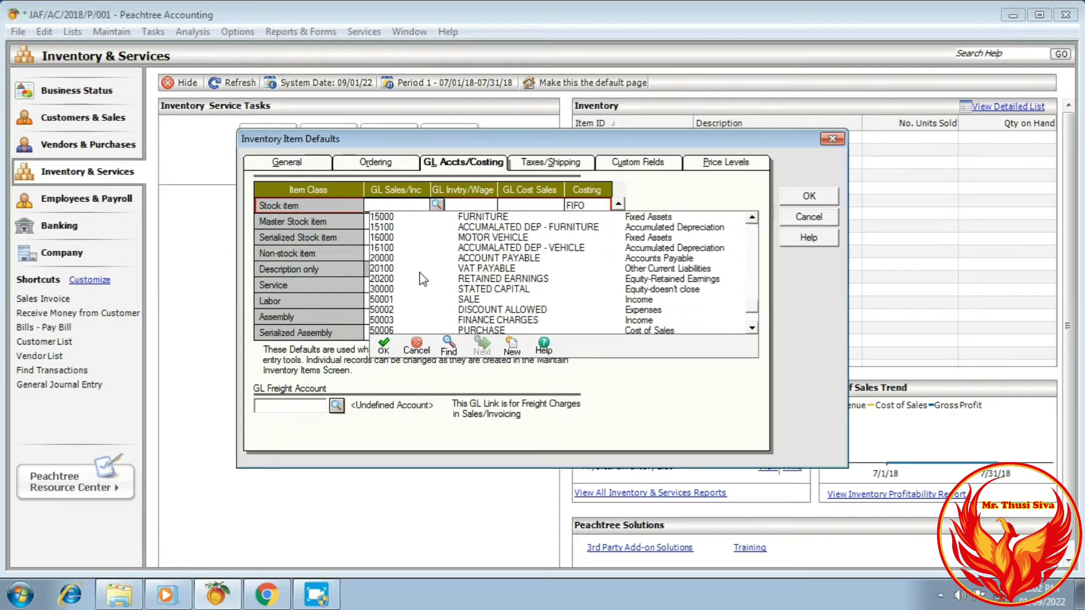
{"action": "double_click", "coordinate": [436, 297]}
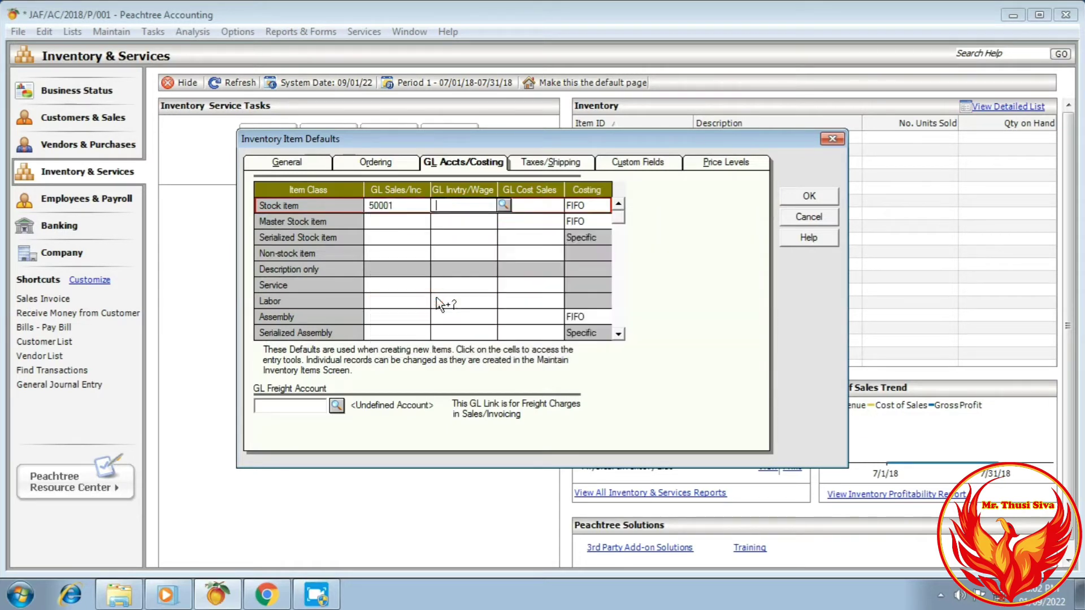
{"action": "left_click", "coordinate": [503, 205]}
{"action": "scroll", "coordinate": [536, 275], "scroll_direction": "down", "scroll_amount": 2}
{"action": "scroll", "coordinate": [536, 275], "scroll_direction": "up", "scroll_amount": 2}
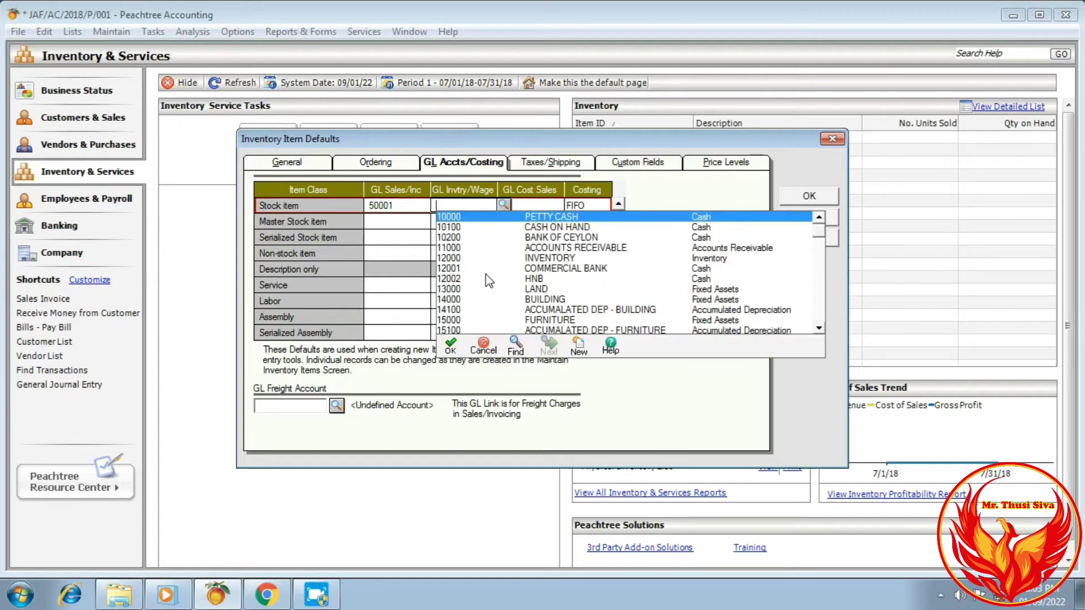
{"action": "double_click", "coordinate": [542, 258]}
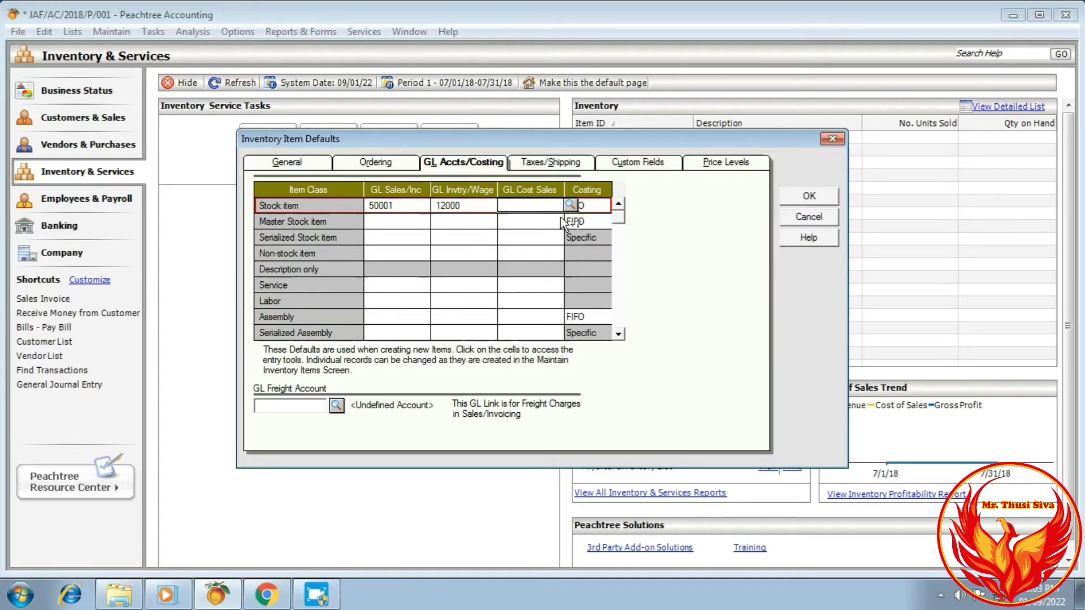
{"action": "left_click", "coordinate": [571, 205]}
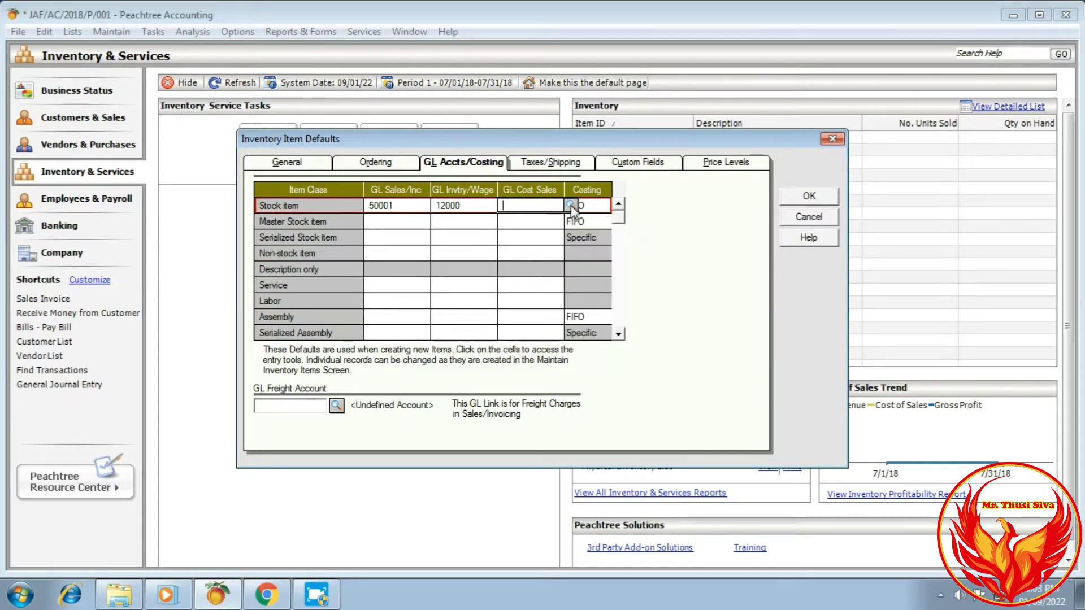
{"action": "scroll", "coordinate": [536, 308], "scroll_direction": "down", "scroll_amount": 4}
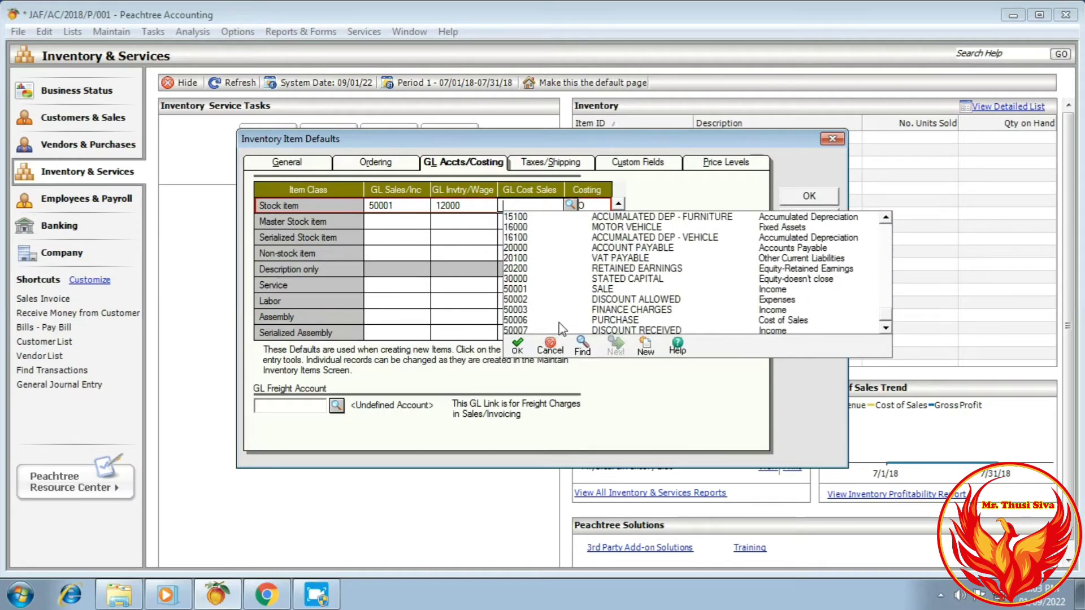
{"action": "double_click", "coordinate": [590, 320]}
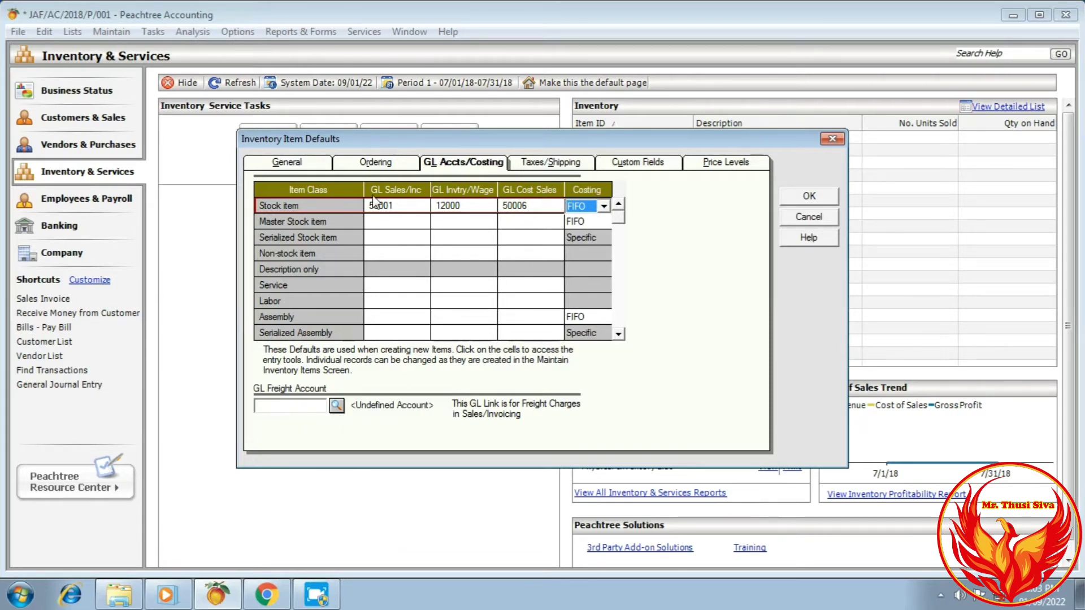
{"action": "left_click", "coordinate": [338, 405]}
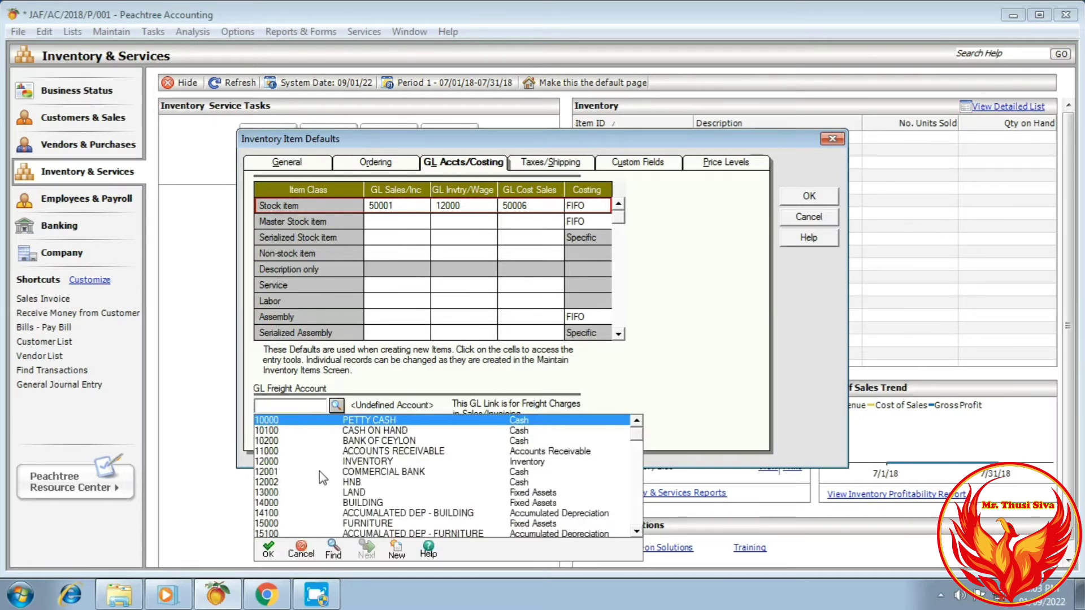
From the freight account lookup, start a new GL account 50010 described FRIGHT CHARGES
{"action": "scroll", "coordinate": [323, 478], "scroll_direction": "down", "scroll_amount": 4}
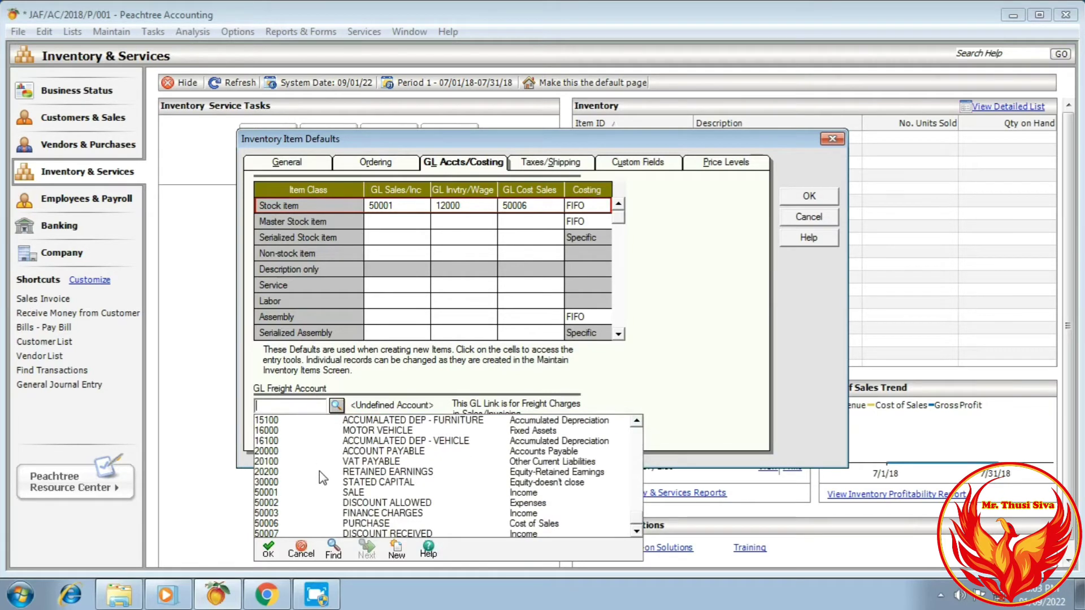
{"action": "left_click", "coordinate": [404, 545]}
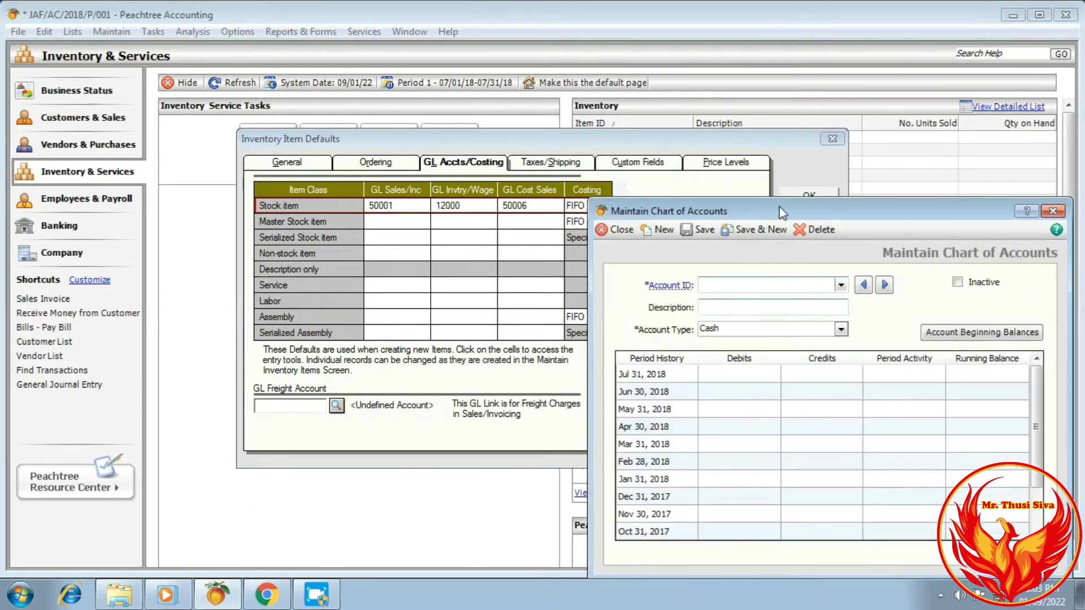
{"action": "left_click_drag", "start_coordinate": [788, 215], "coordinate": [356, 157]}
{"action": "type", "text": "5"}
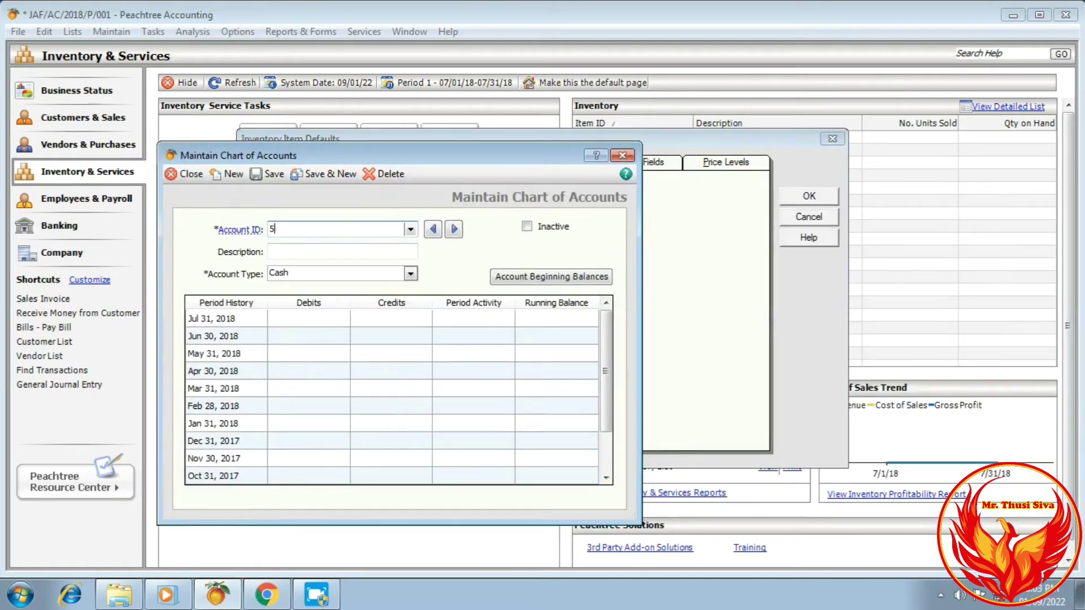
{"action": "type", "text": "0010"}
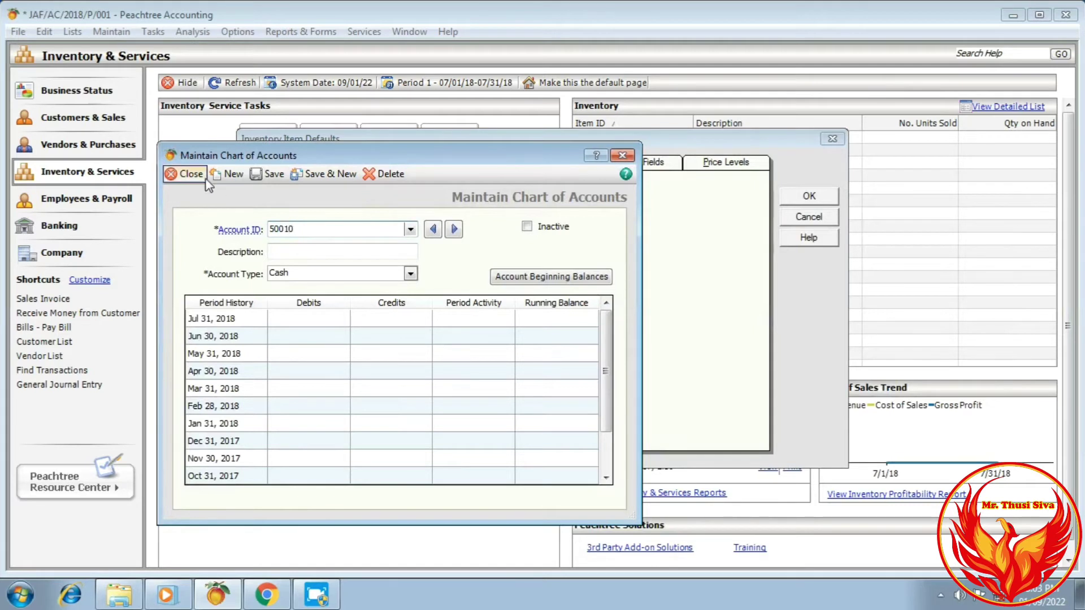
{"action": "left_click", "coordinate": [287, 251]}
{"action": "type", "text": "FRIGHT"}
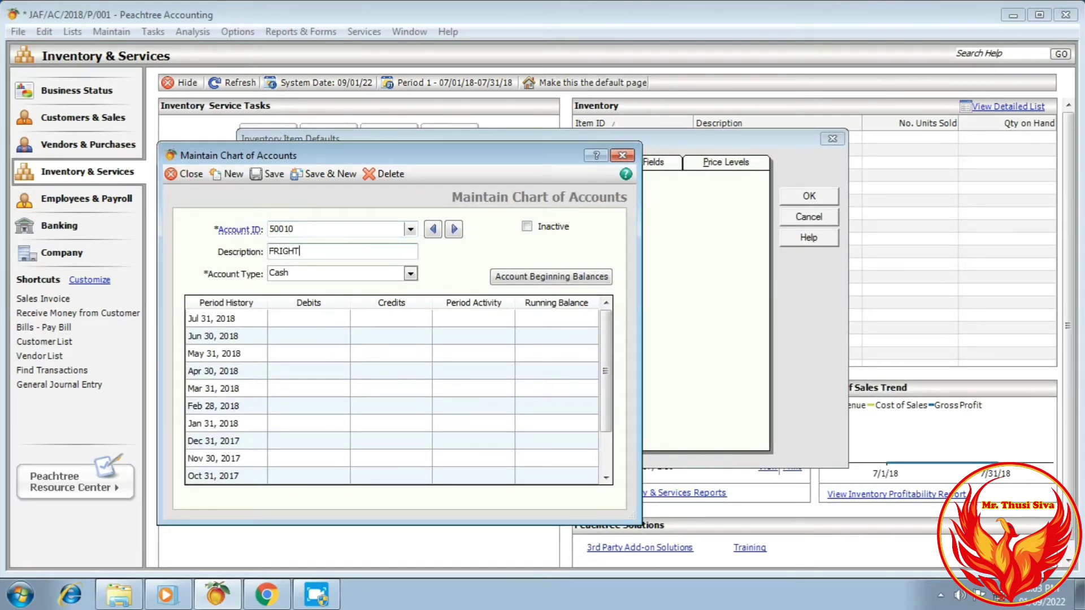
{"action": "type", "text": " CHARGES"}
Make 50010 an Expenses account, save it, and return to the defaults
{"action": "left_click", "coordinate": [357, 273]}
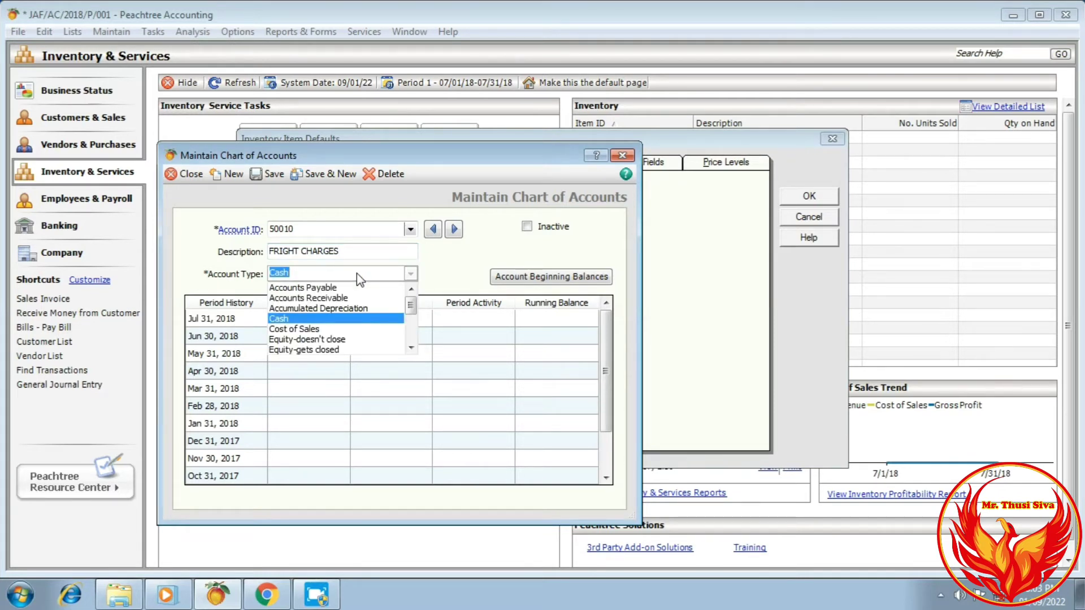
{"action": "key", "text": "Down"}
{"action": "key", "text": "Down"}
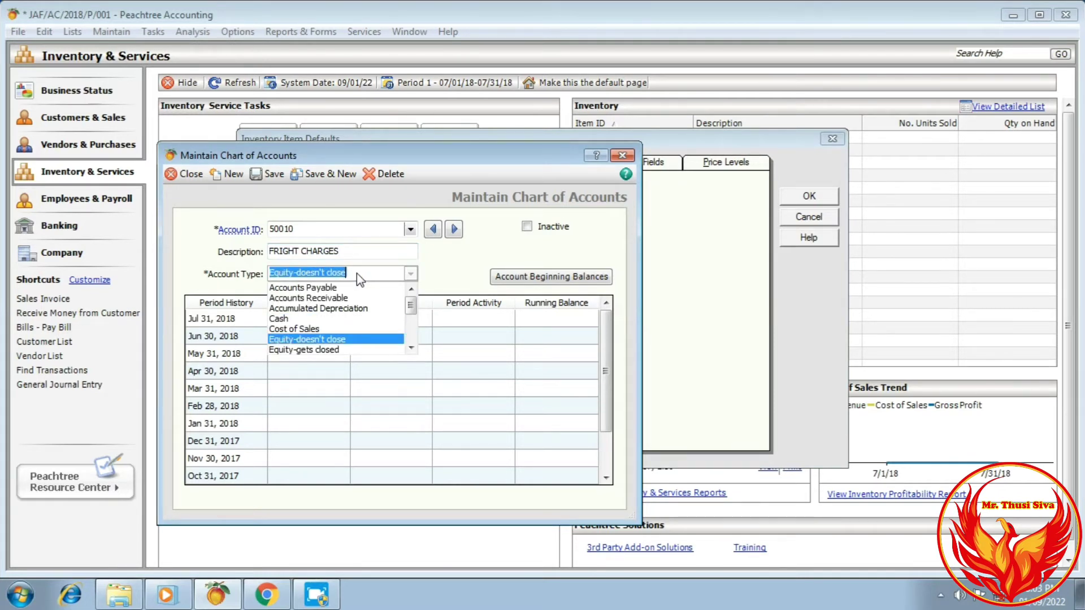
{"action": "scroll", "coordinate": [341, 339], "scroll_direction": "down", "scroll_amount": 3}
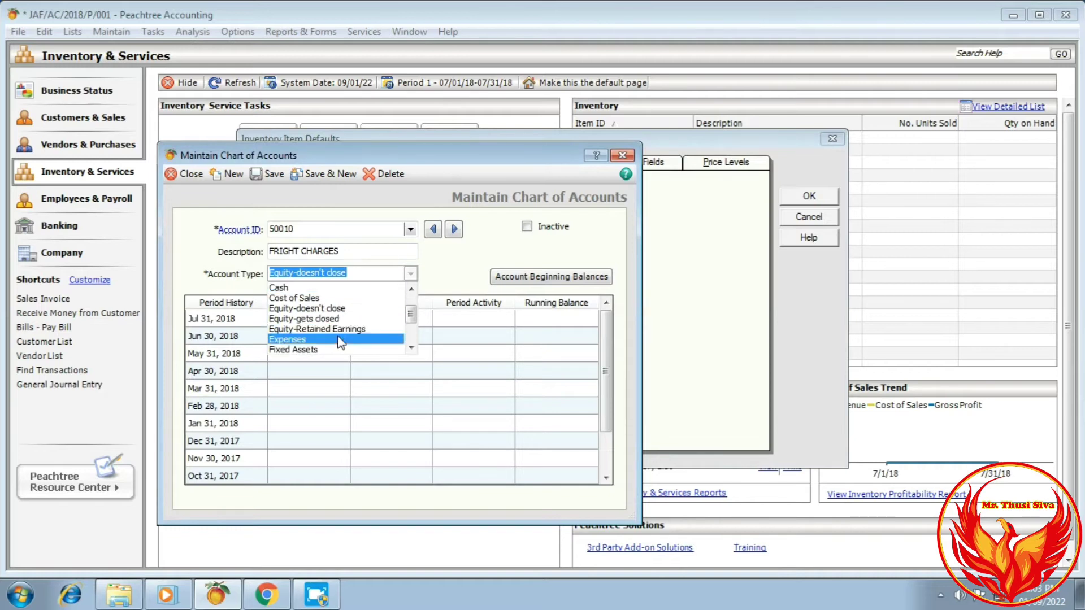
{"action": "left_click", "coordinate": [341, 339]}
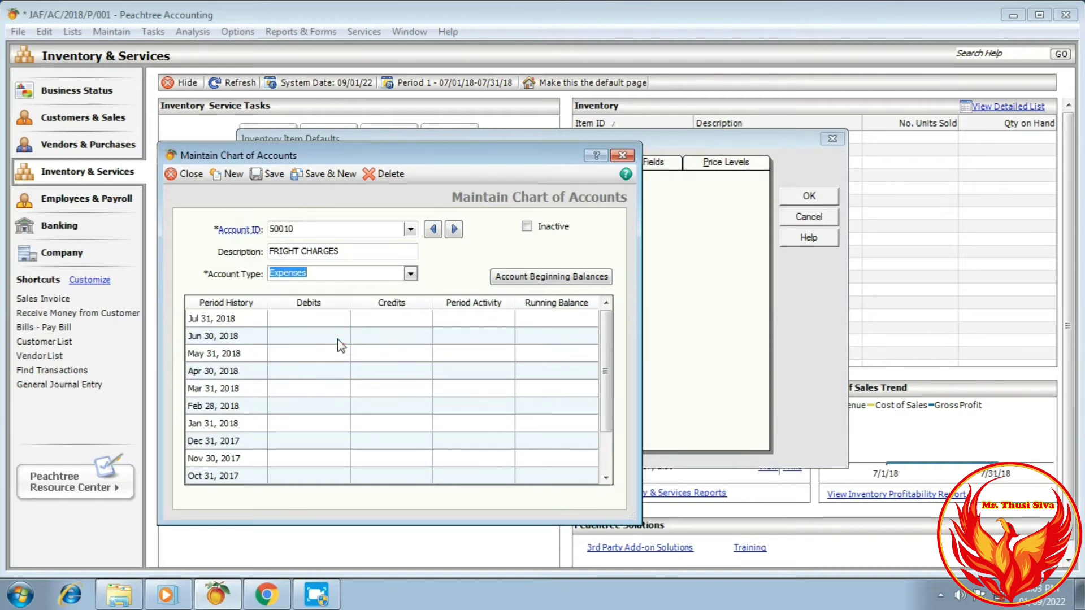
{"action": "left_click", "coordinate": [274, 179]}
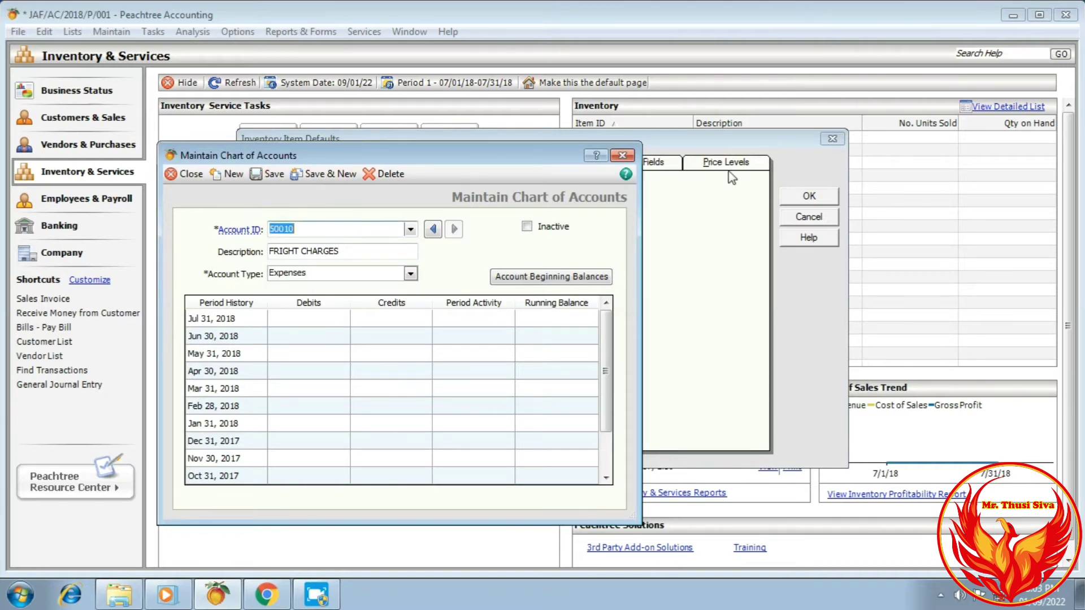
{"action": "left_click", "coordinate": [623, 156]}
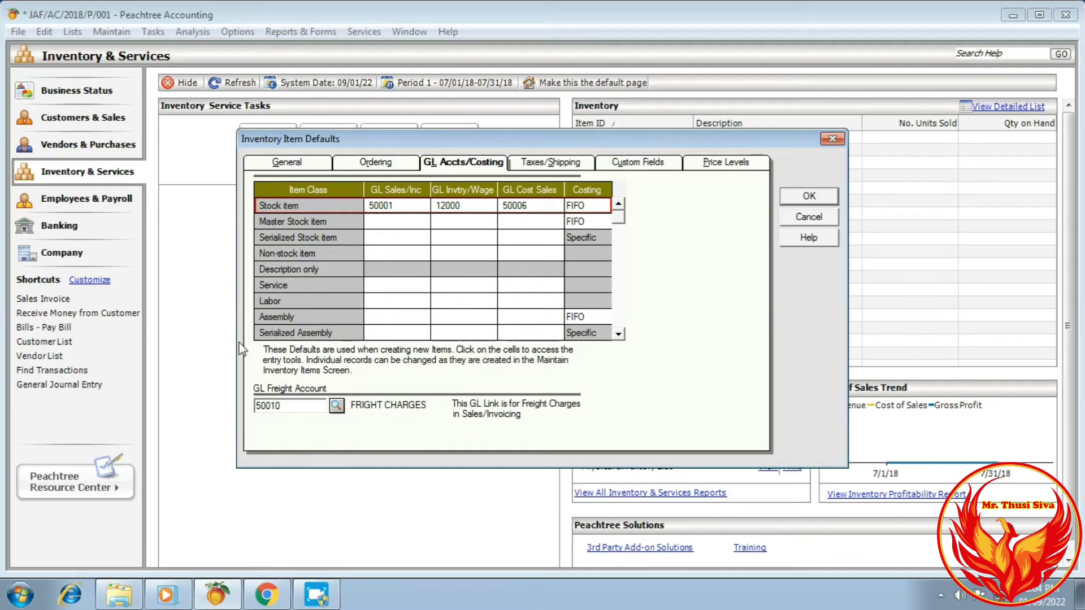
{"action": "left_click", "coordinate": [584, 167]}
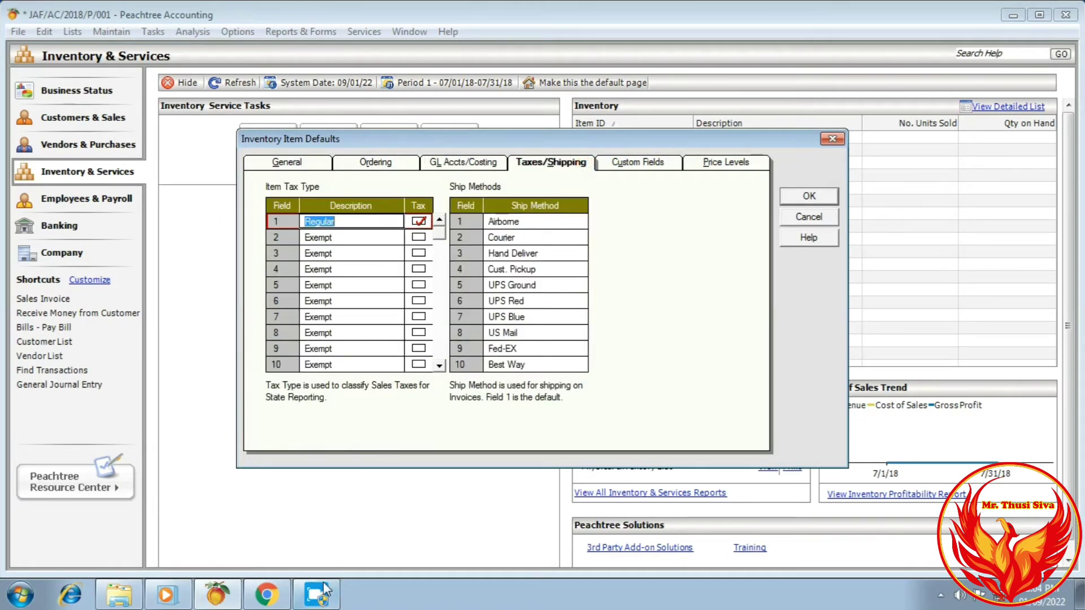
{"action": "left_click", "coordinate": [216, 594]}
{"action": "left_click", "coordinate": [265, 594]}
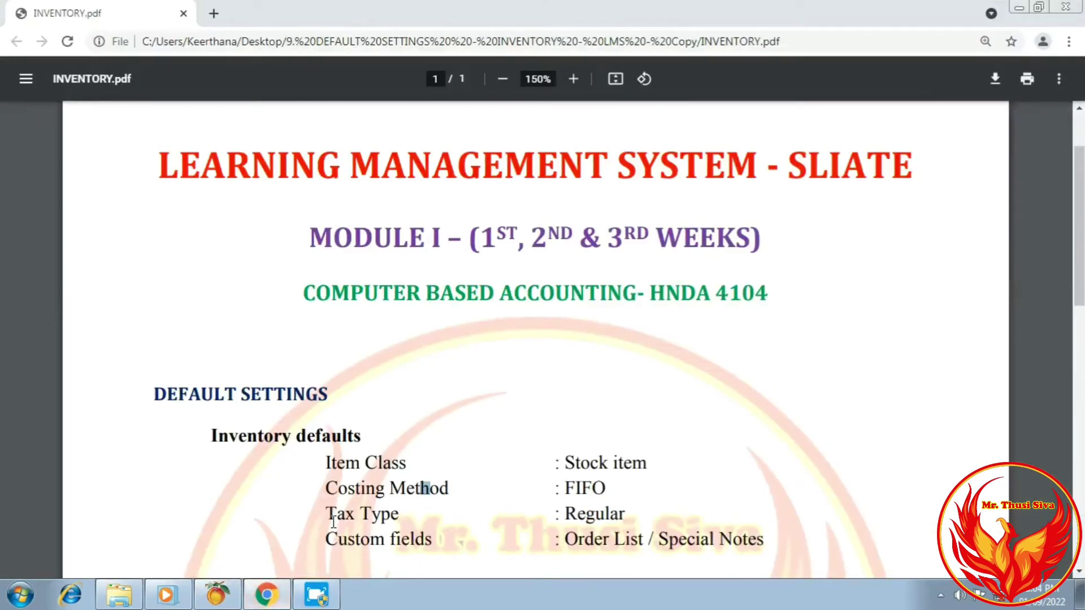
{"action": "left_click", "coordinate": [276, 598]}
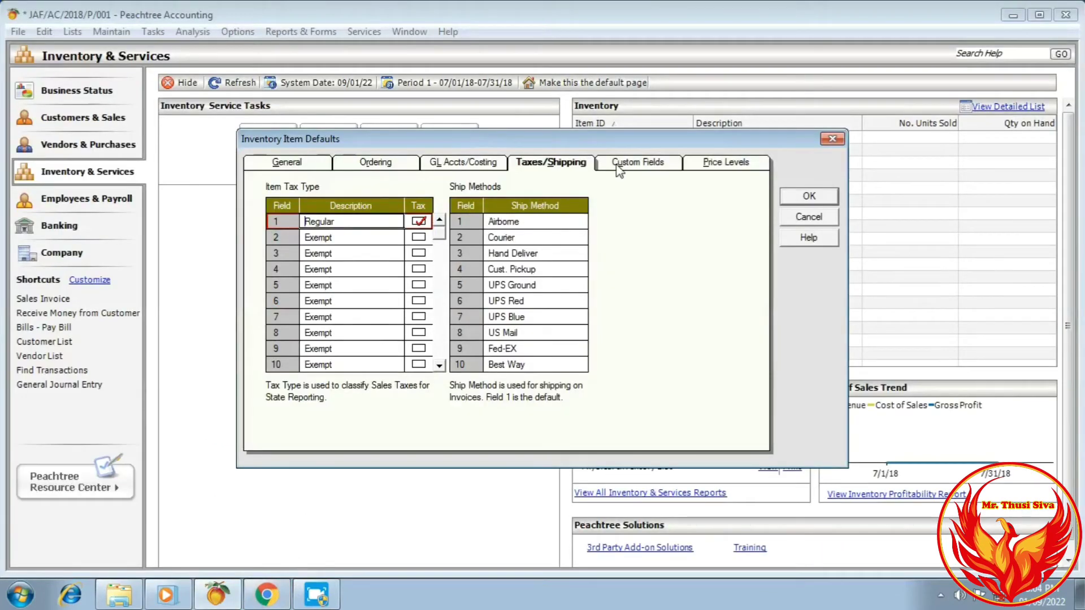
Label custom fields 1 and 2 ORDER LIST and SPECIAL NOTES
{"action": "left_click", "coordinate": [620, 169]}
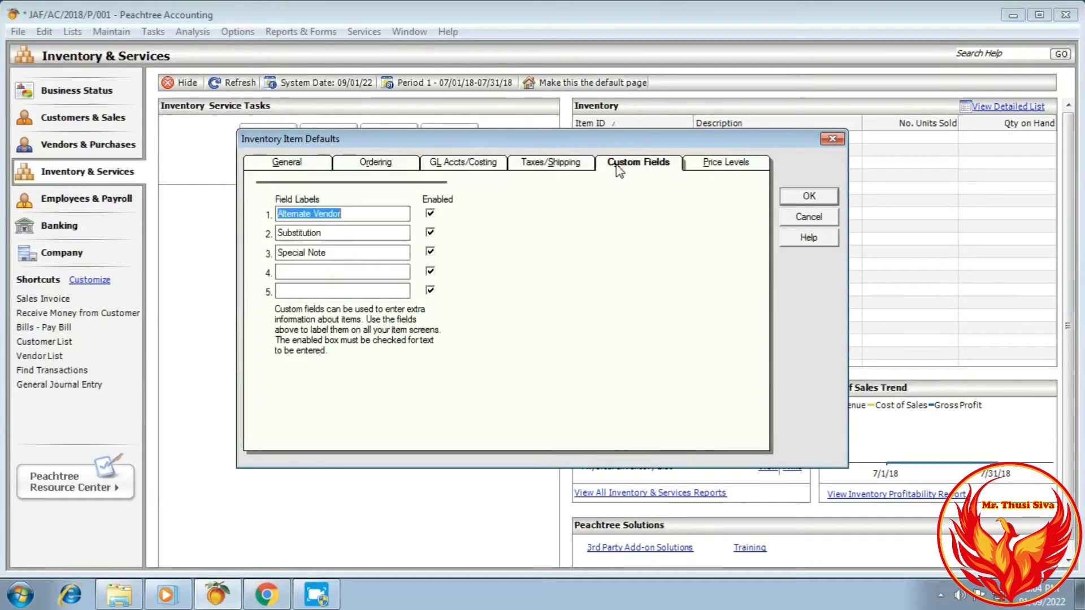
{"action": "left_click", "coordinate": [277, 596]}
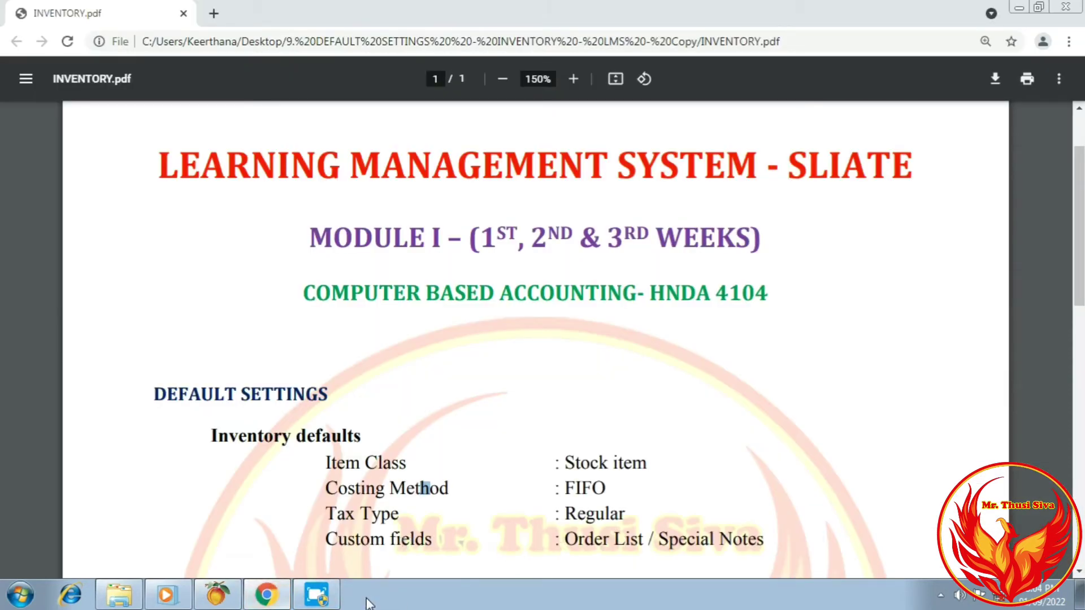
{"action": "left_click", "coordinate": [266, 595]}
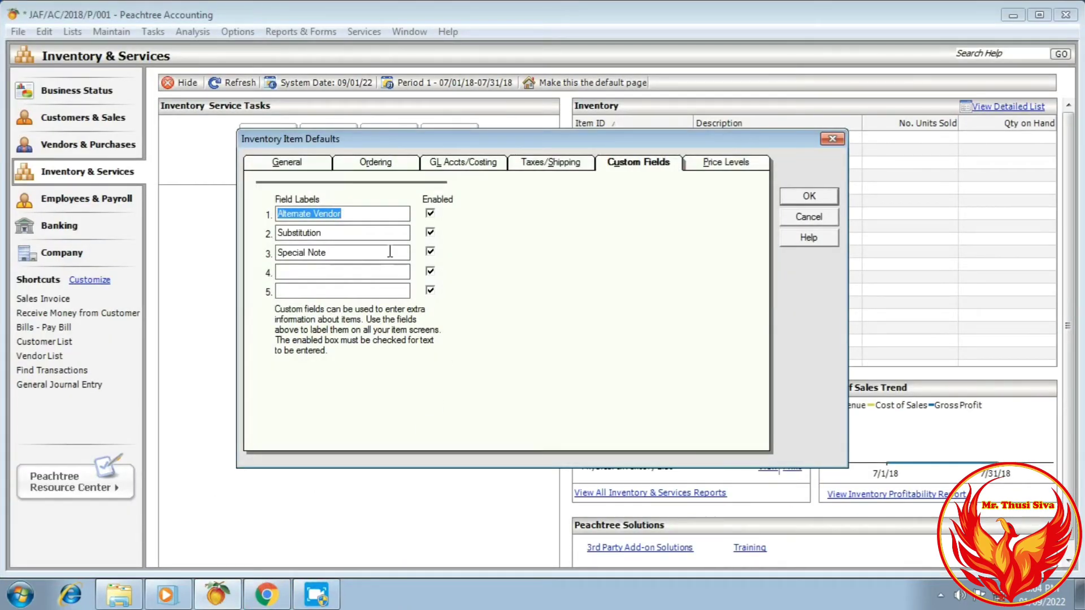
{"action": "type", "text": "ORDER LIST"}
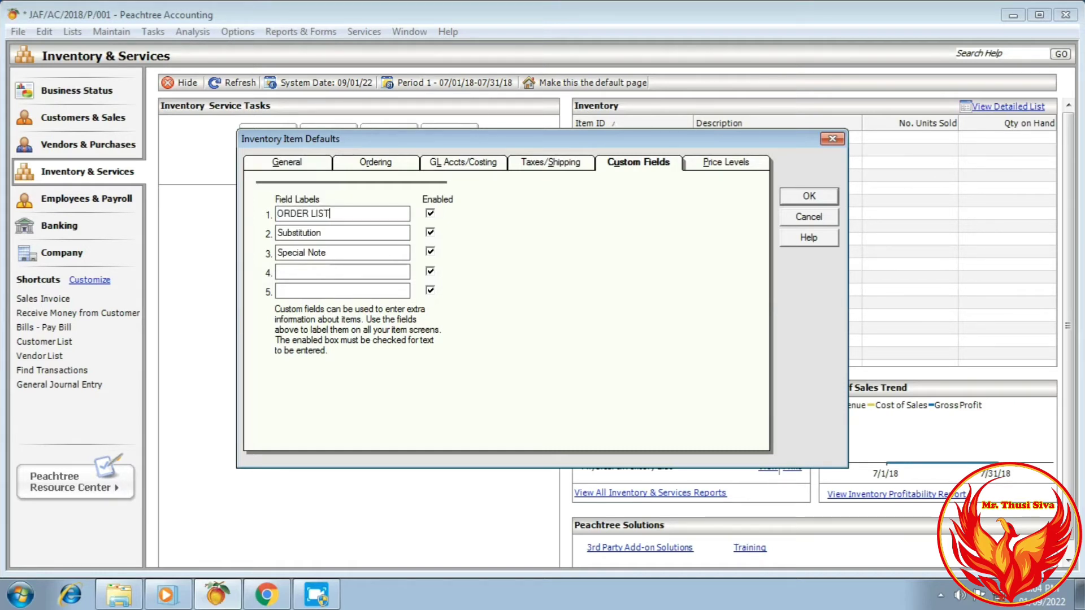
{"action": "left_click", "coordinate": [272, 600]}
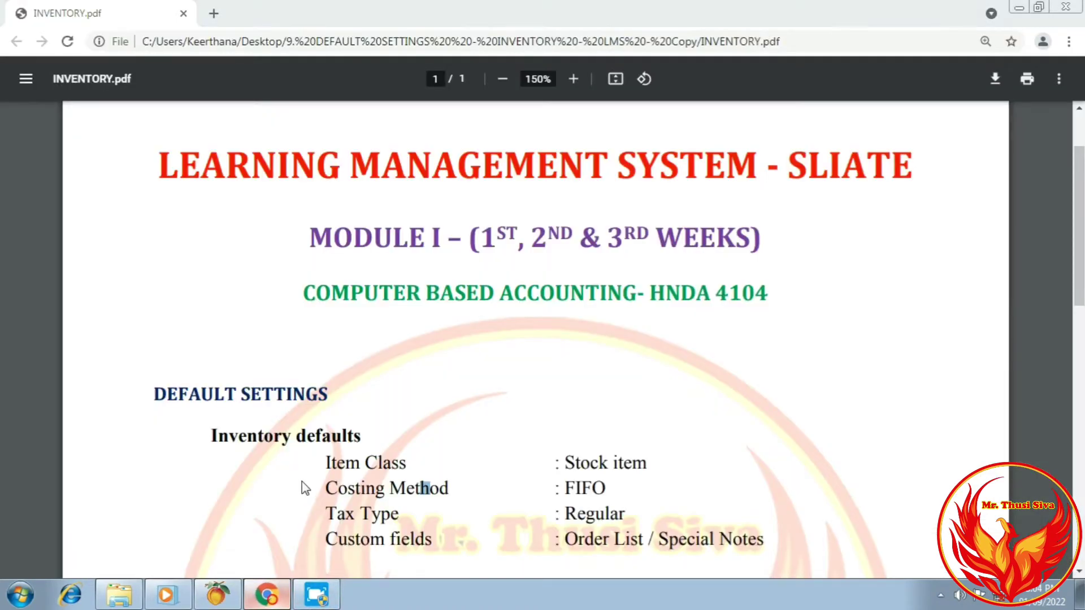
{"action": "key", "text": "alt+Tab"}
{"action": "double_click", "coordinate": [351, 232]}
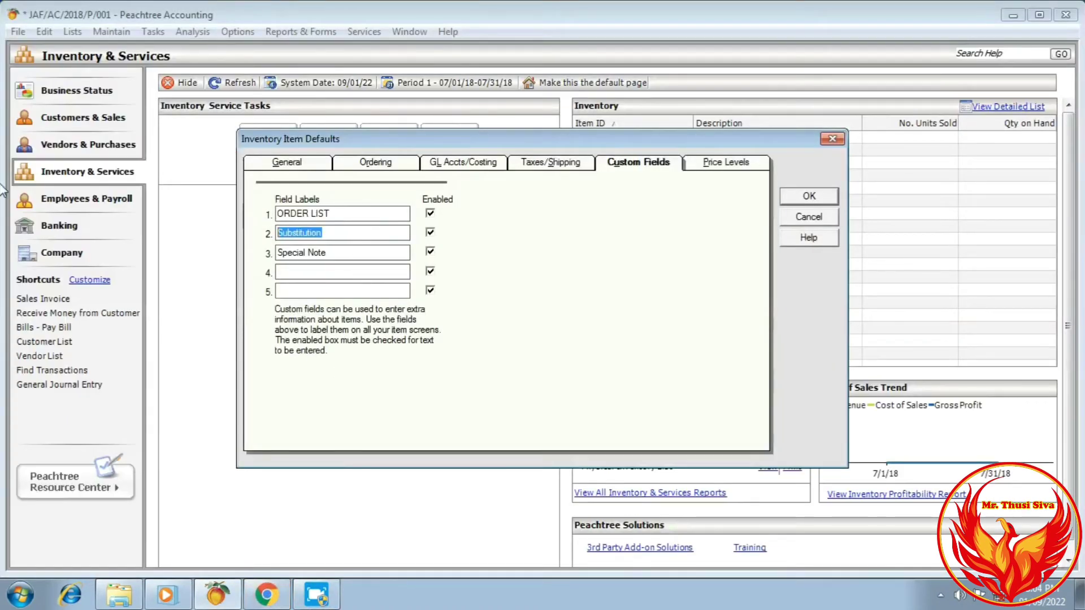
{"action": "type", "text": "SPE"}
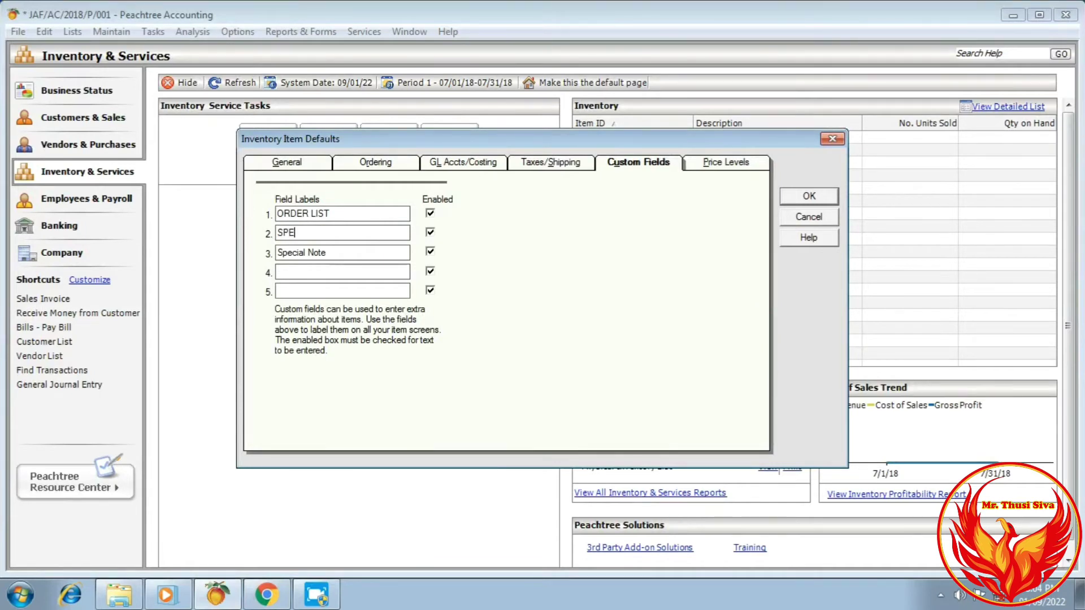
{"action": "type", "text": "CIAL NOTES"}
Delete the field 3 label and disable custom fields 3, 4 and 5
{"action": "left_click", "coordinate": [366, 250]}
{"action": "key", "text": "BackSpace"}
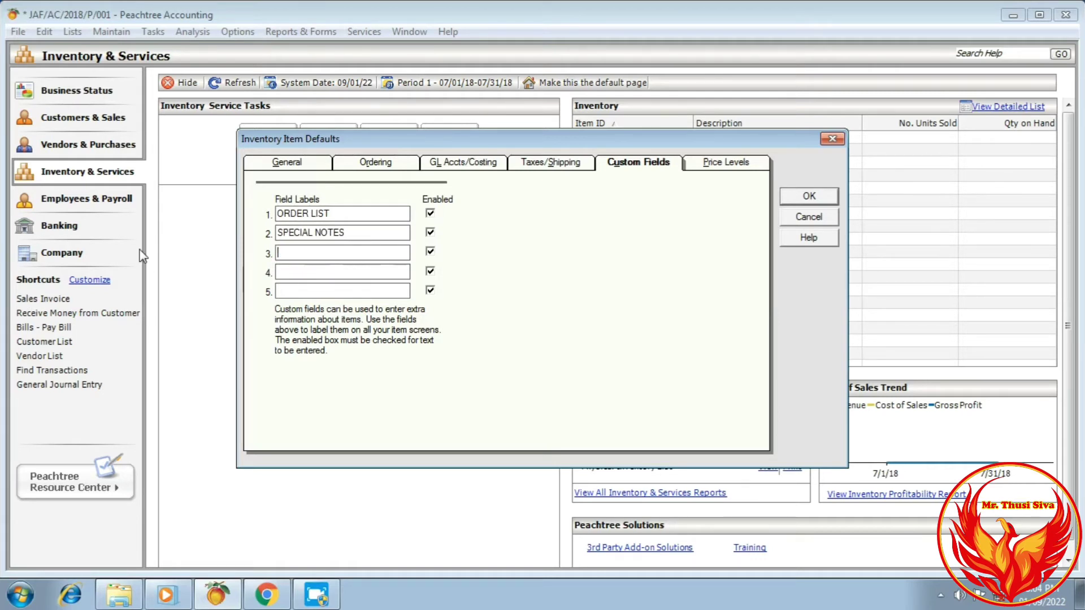
{"action": "left_click", "coordinate": [430, 251]}
{"action": "left_click", "coordinate": [430, 271]}
{"action": "left_click", "coordinate": [430, 290]}
Check the Price Levels tab, then confirm the inventory item defaults with OK
{"action": "left_click", "coordinate": [743, 165]}
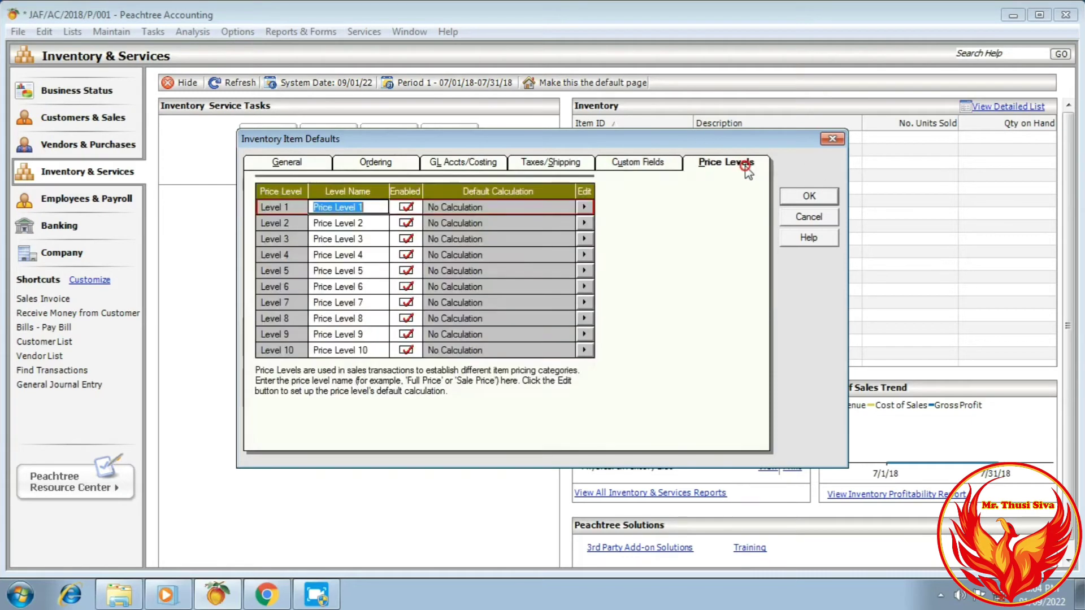
{"action": "left_click", "coordinate": [815, 197]}
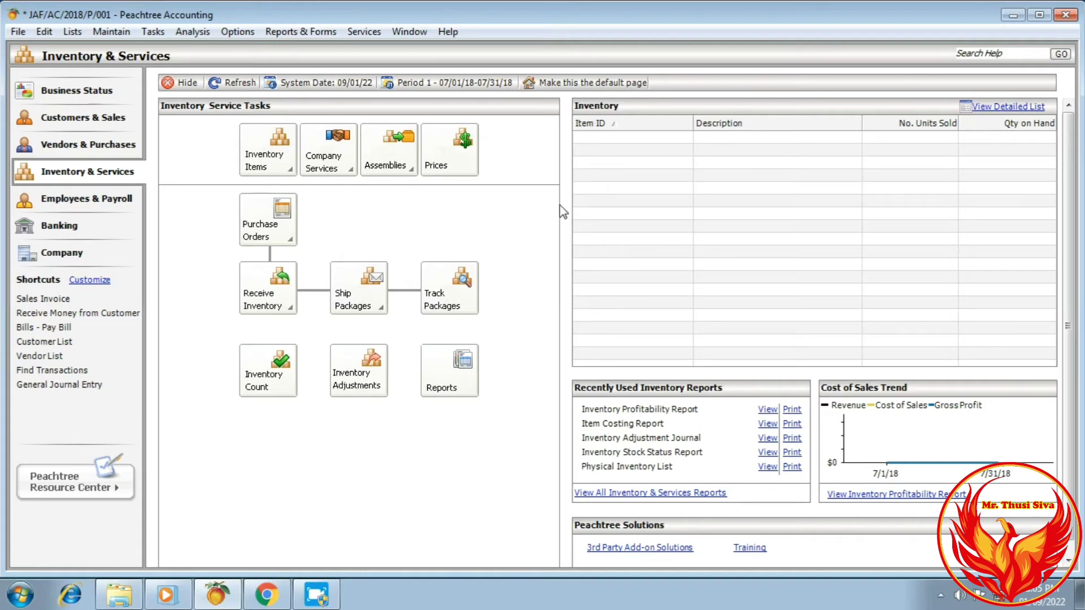
Open and close the defaults via Maintain, then reopen them from Set Up Inventory Defaults
{"action": "left_click", "coordinate": [125, 31]}
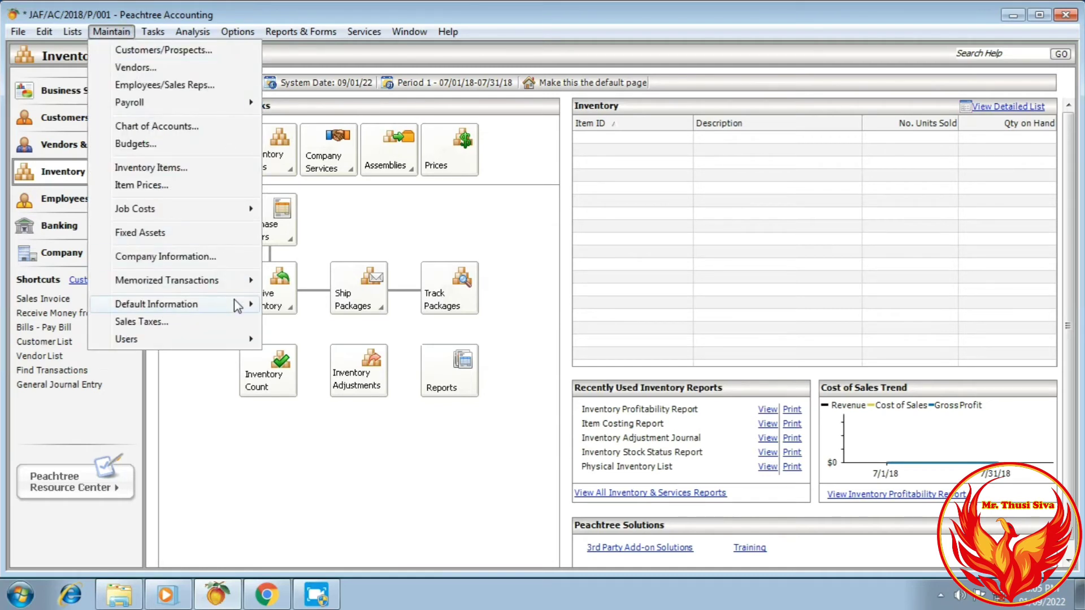
{"action": "mouse_move", "coordinate": [238, 306]}
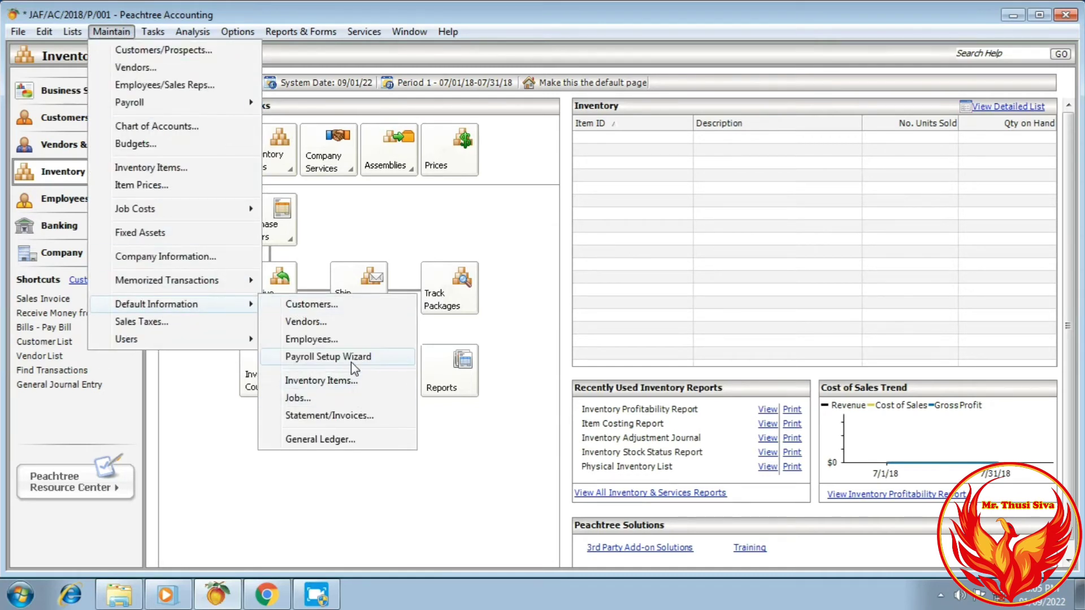
{"action": "left_click", "coordinate": [357, 382]}
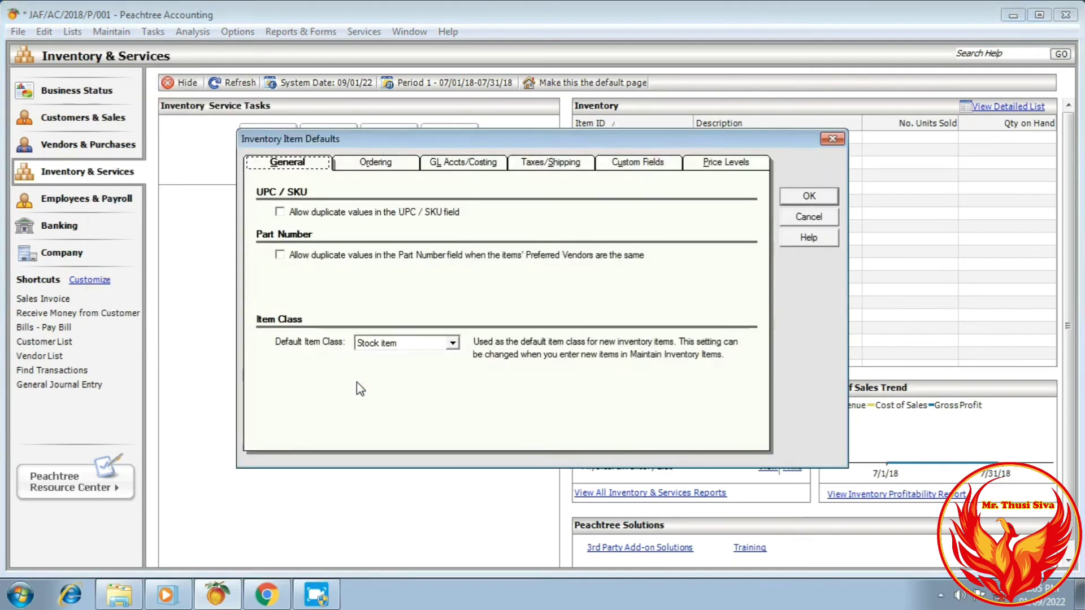
{"action": "left_click", "coordinate": [832, 138]}
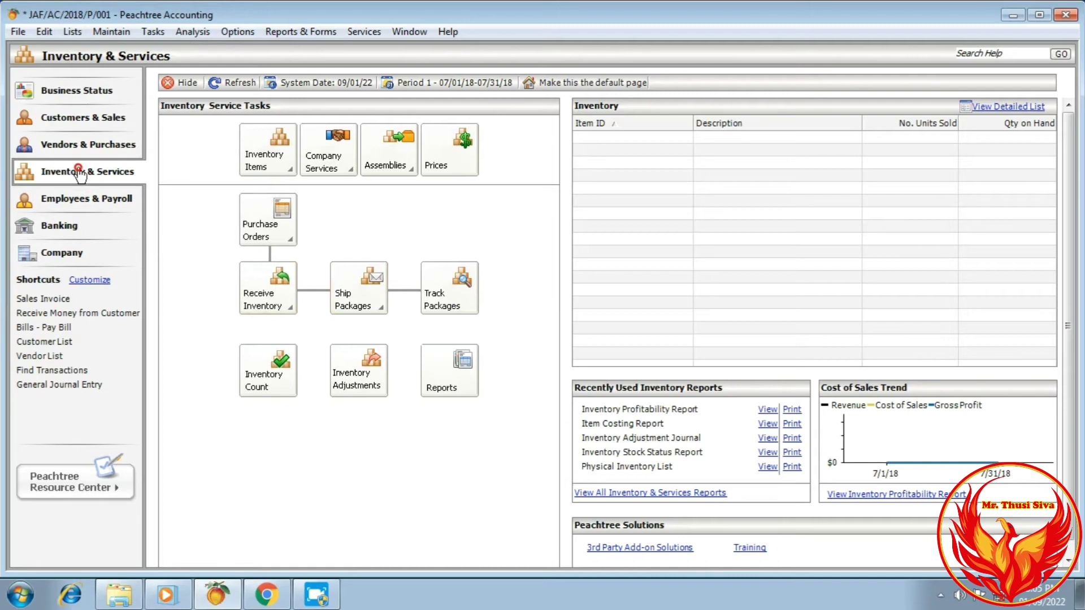
{"action": "left_click", "coordinate": [268, 172]}
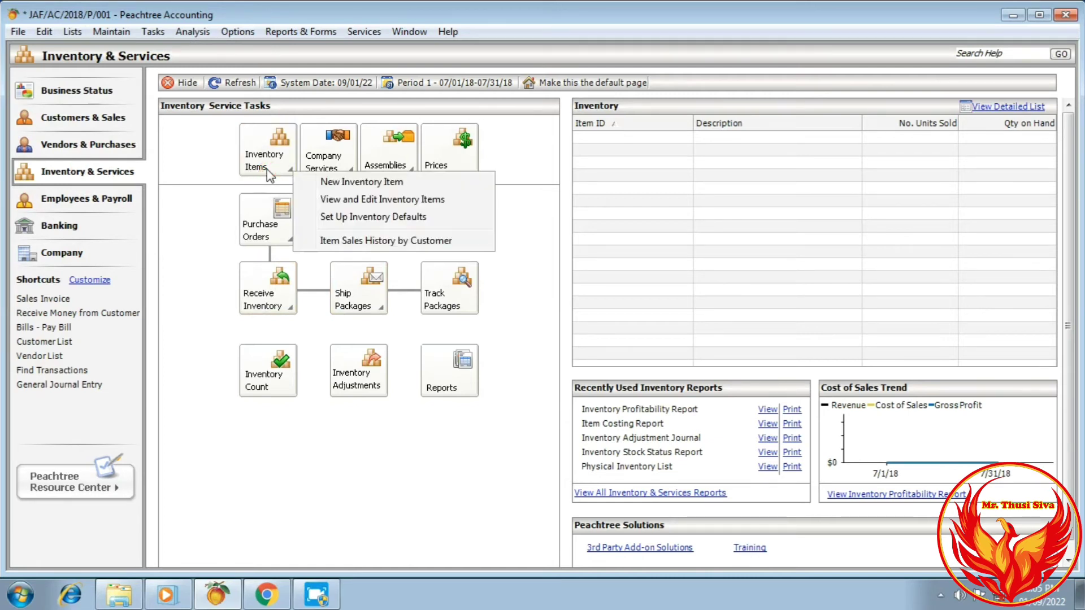
{"action": "left_click", "coordinate": [372, 217]}
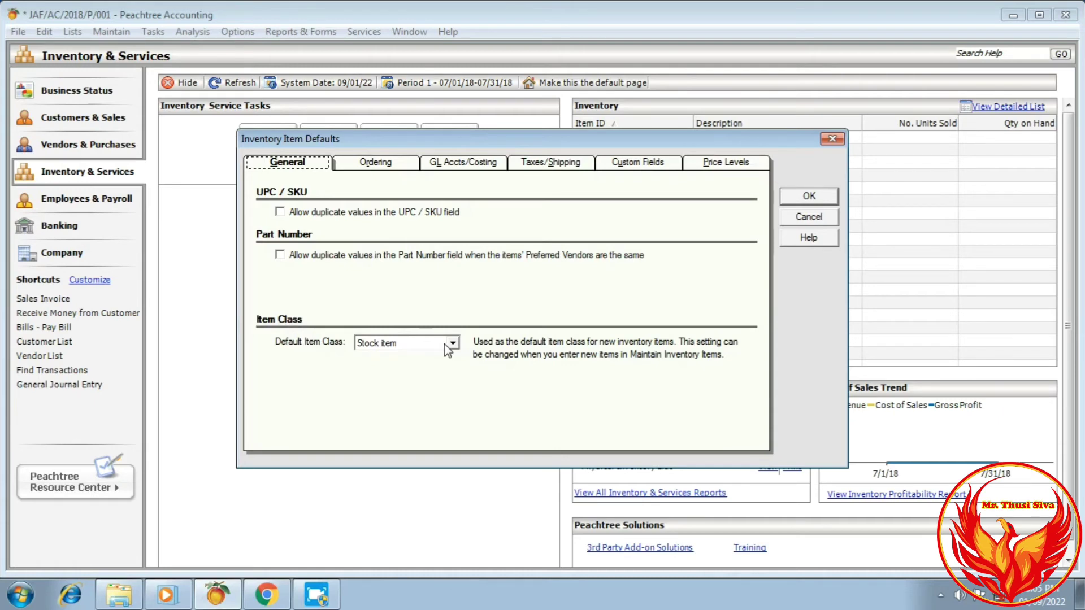
Confirm Stock item remains the default class and review the Ordering tab
{"action": "left_click", "coordinate": [274, 598]}
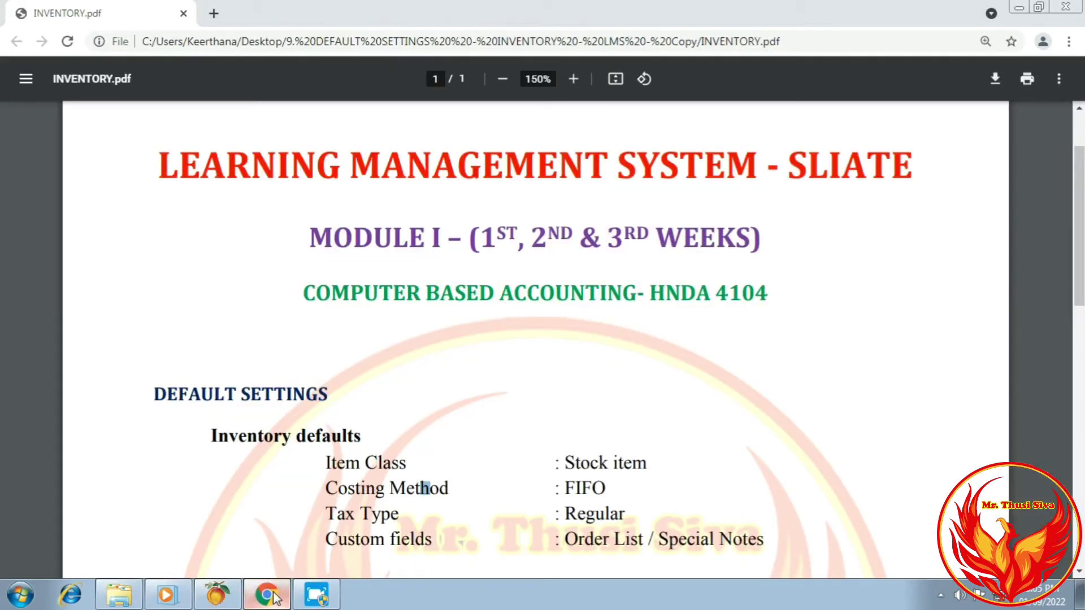
{"action": "left_click", "coordinate": [274, 597]}
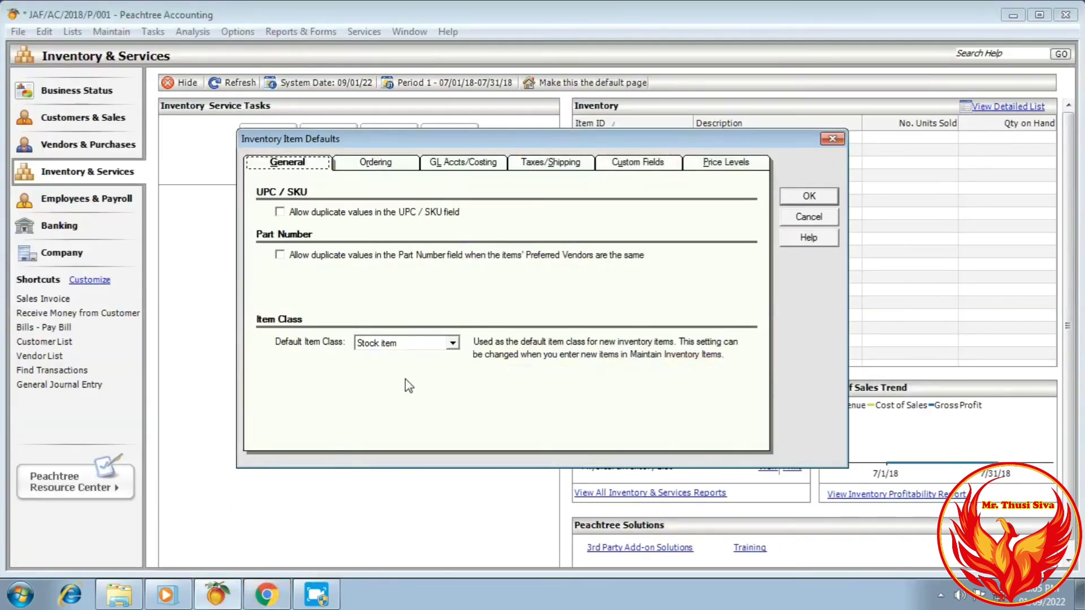
{"action": "left_click", "coordinate": [446, 345]}
{"action": "left_click", "coordinate": [443, 355]}
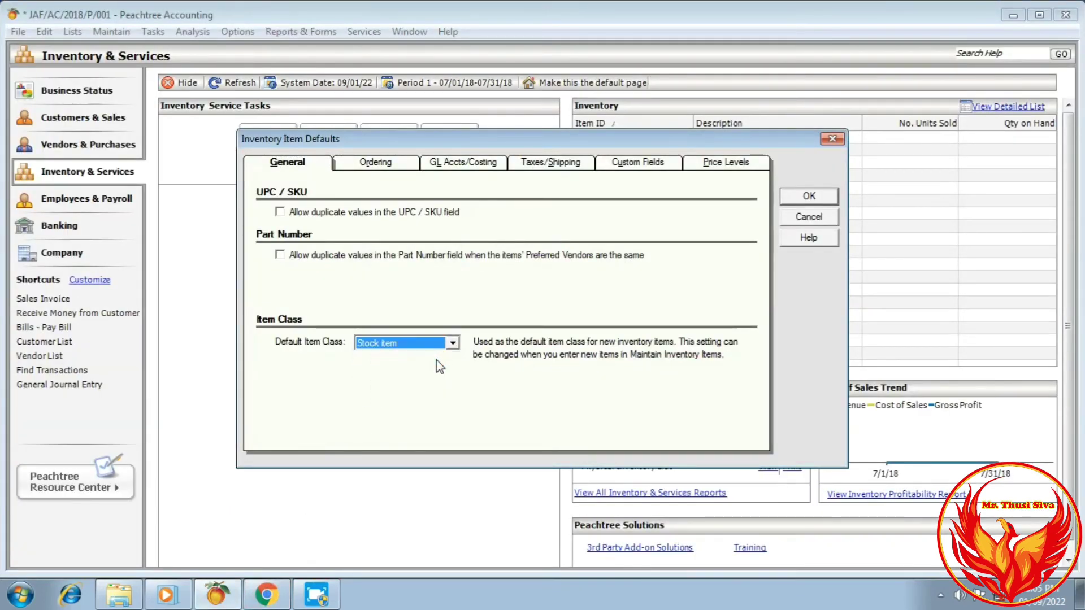
{"action": "left_click", "coordinate": [393, 162]}
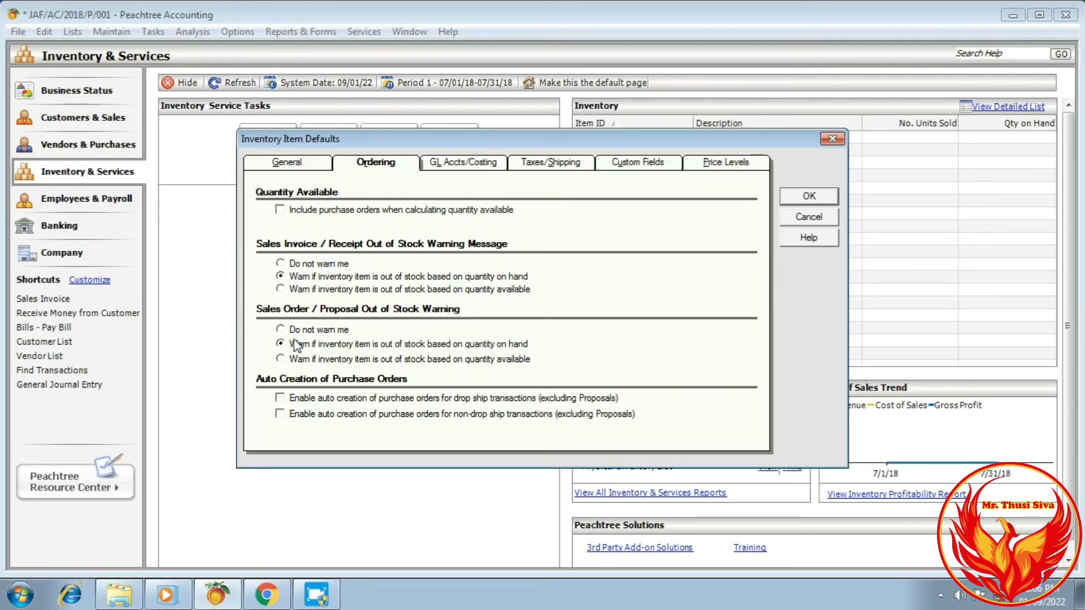
Verify 50006 as cost of sales and 50010 as the freight account on GL Accts/Costing
{"action": "left_click", "coordinate": [487, 168]}
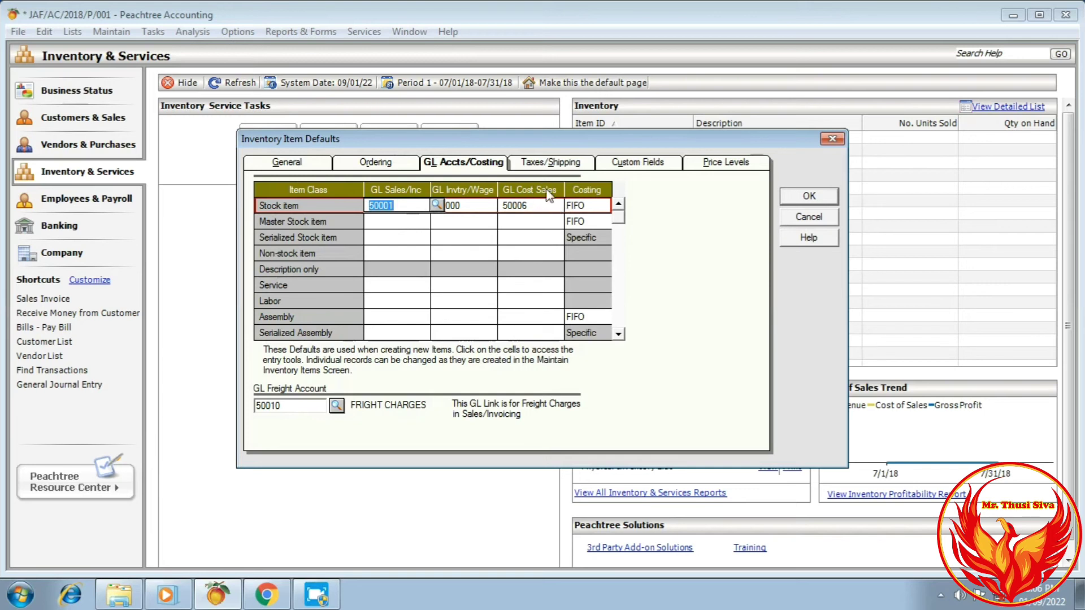
{"action": "left_click", "coordinate": [547, 205]}
{"action": "left_click", "coordinate": [568, 205]}
{"action": "left_click", "coordinate": [569, 205]}
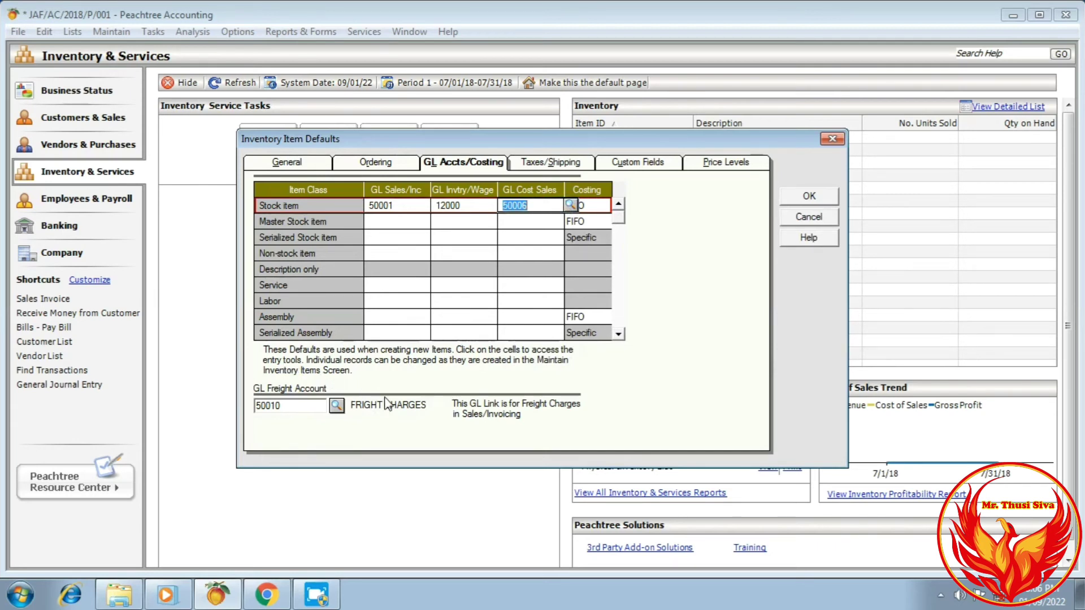
{"action": "left_click", "coordinate": [336, 406]}
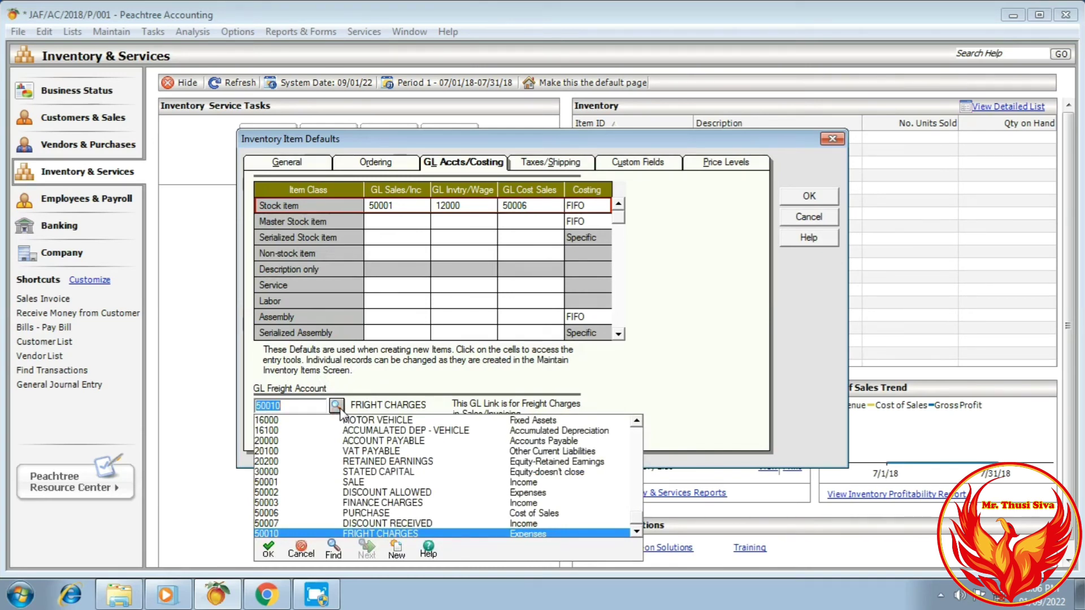
{"action": "left_click", "coordinate": [340, 411]}
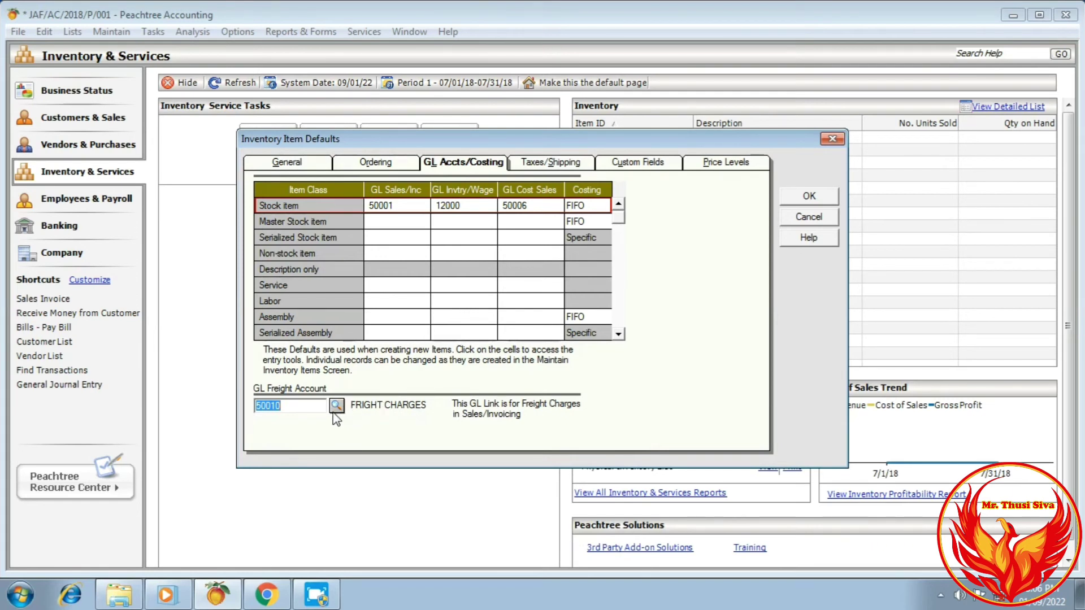
{"action": "left_click", "coordinate": [558, 165]}
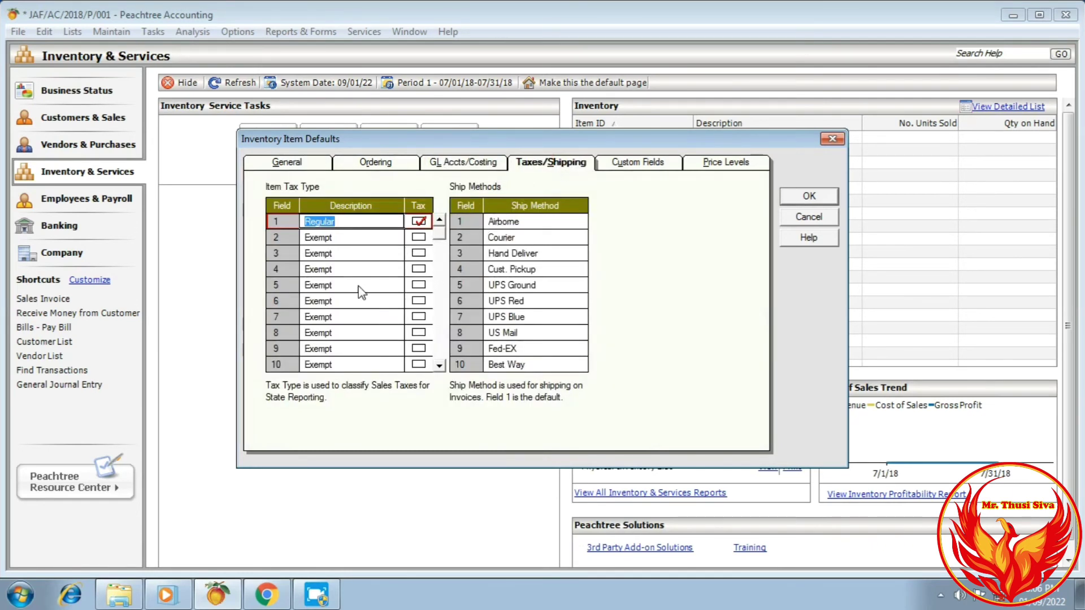
Check the ORDER LIST and SPECIAL NOTES labels against INVENTORY.pdf, review Price Levels, and click OK
{"action": "left_click", "coordinate": [267, 596]}
{"action": "left_click", "coordinate": [661, 164]}
{"action": "left_click", "coordinate": [266, 594]}
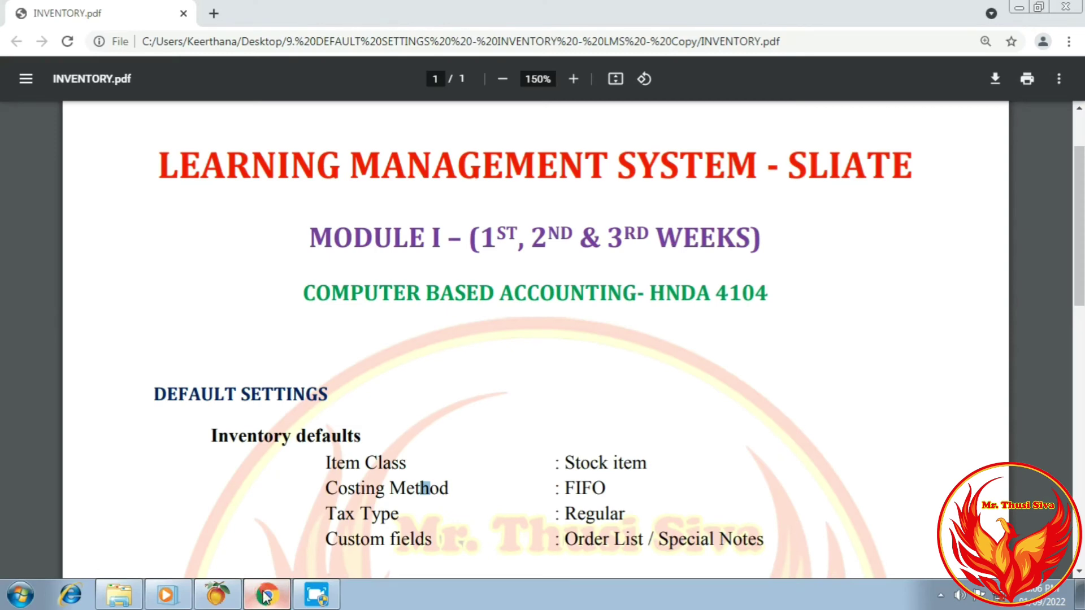
{"action": "left_click", "coordinate": [265, 595]}
{"action": "left_click", "coordinate": [354, 216]}
{"action": "left_click", "coordinate": [371, 234]}
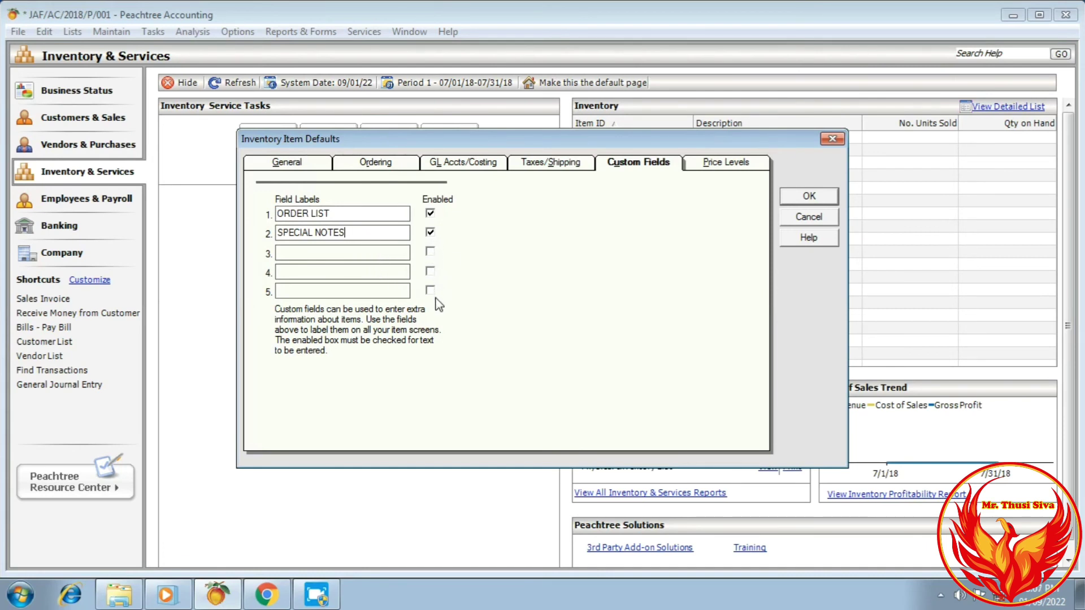
{"action": "left_click", "coordinate": [746, 162]}
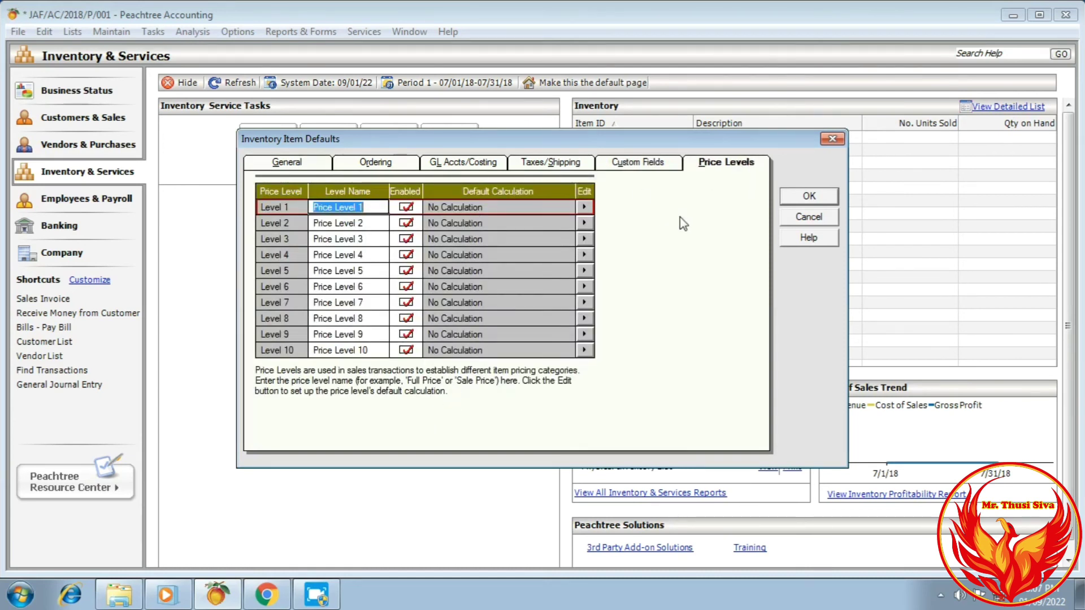
{"action": "left_click", "coordinate": [814, 199]}
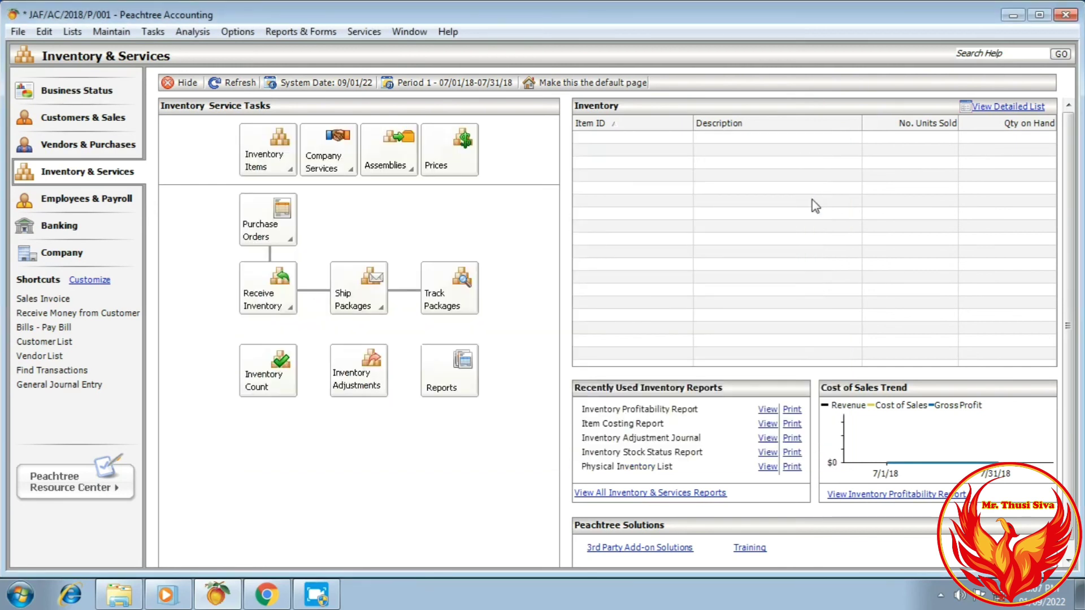